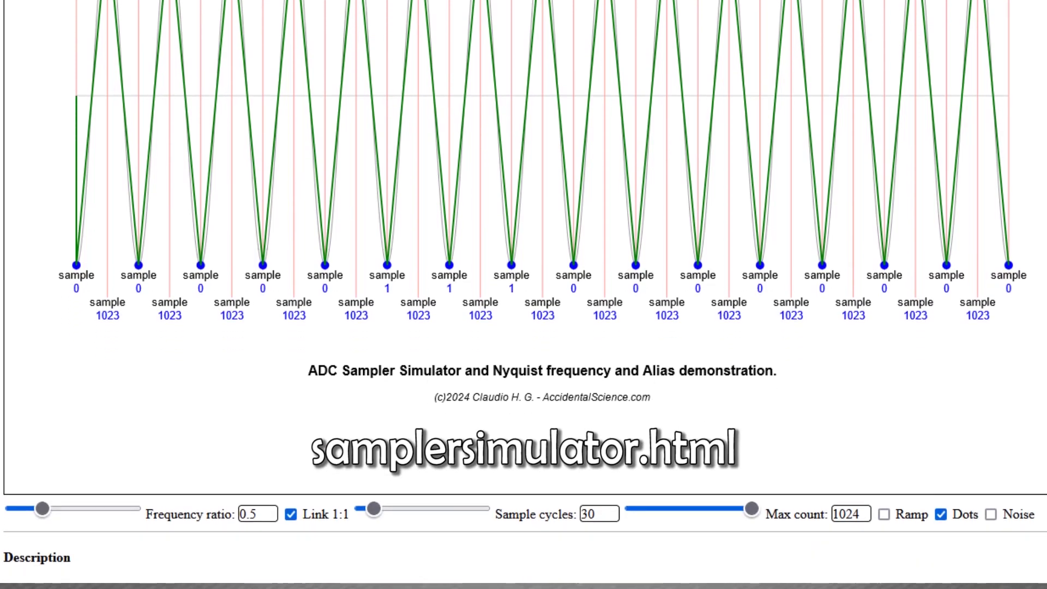
Scroll back up through the simulator page's Description text.
scroll(523, 295, "up", 1)
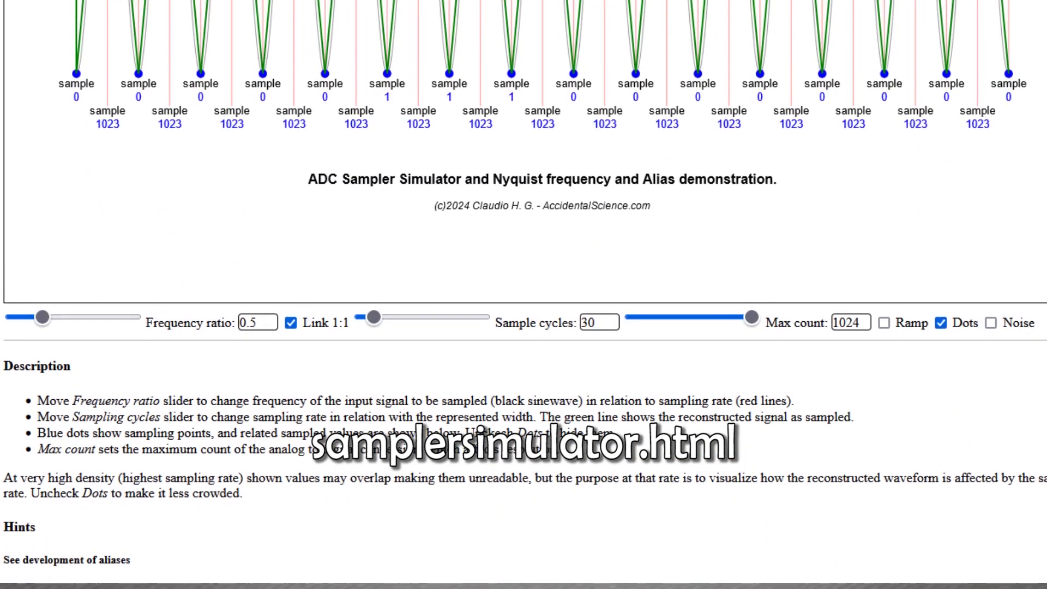
scroll(524, 295, "up", 5)
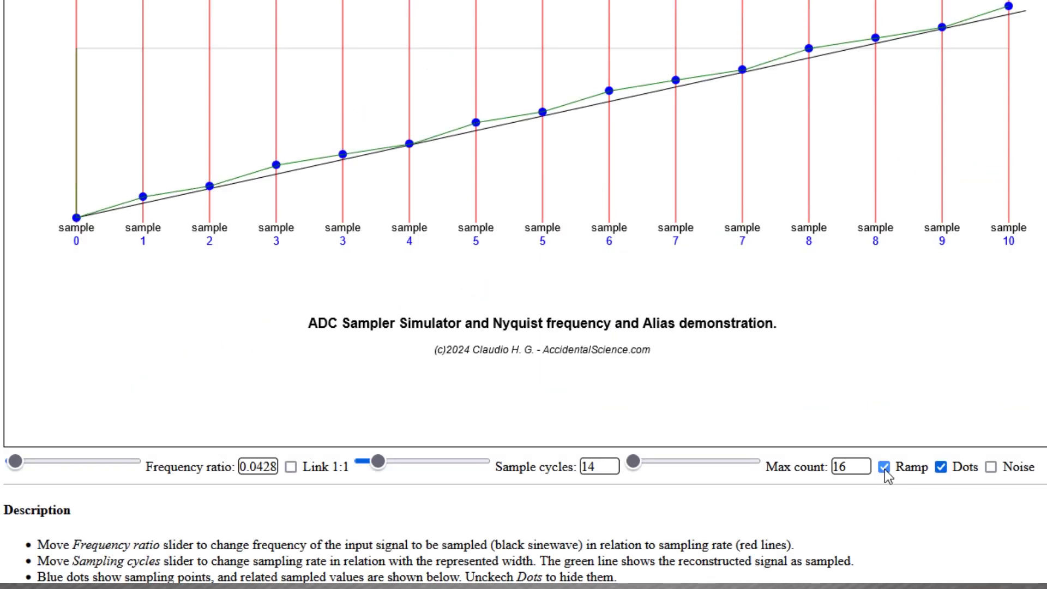
Keep the ramp input at max count 16 and sweep the frequency ratio from 0.48 to 1.91.
left_click(885, 468)
left_click(884, 469)
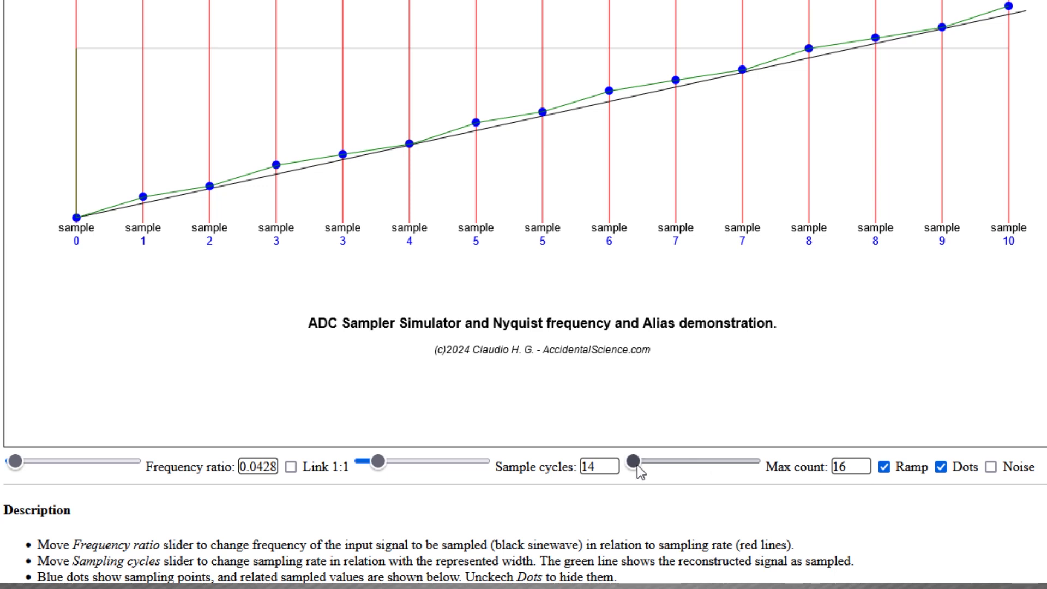
mouse_move(632, 464)
left_mouse_down()
mouse_move(733, 465)
mouse_move(633, 465)
left_mouse_up()
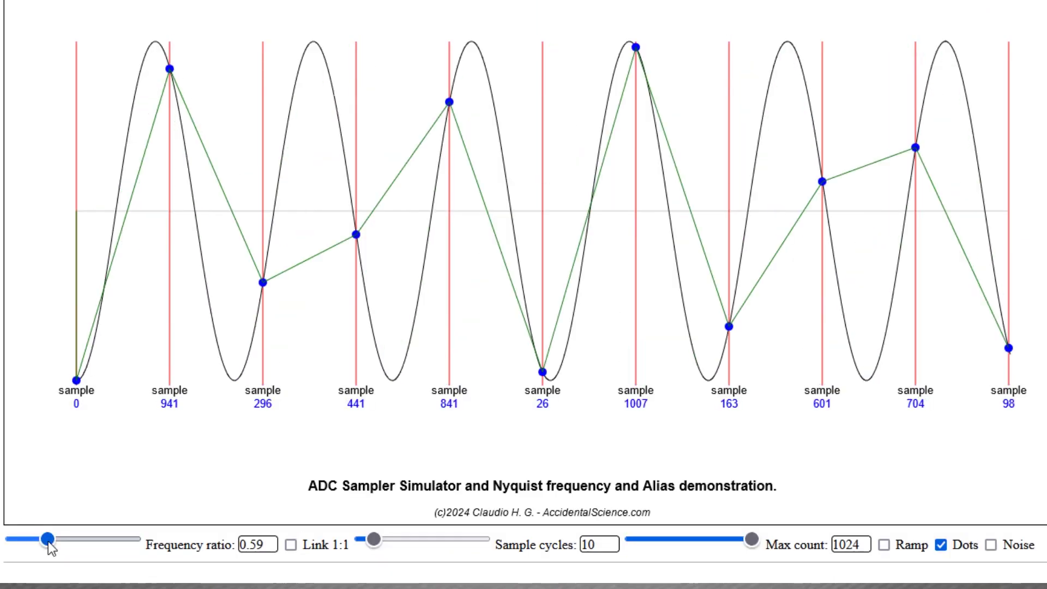
left_click_drag(48, 541, 41, 540)
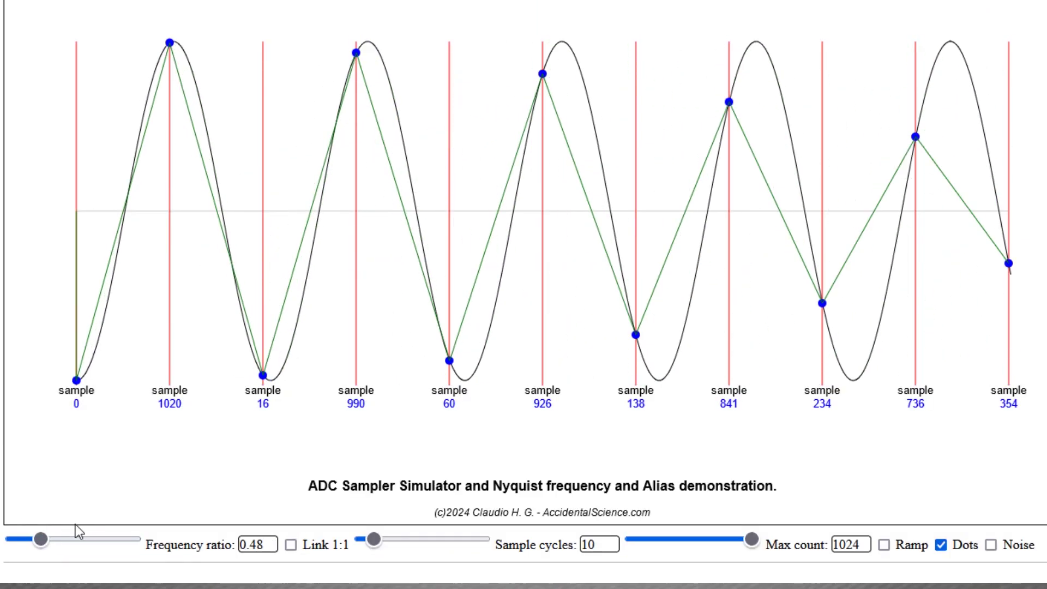
key("Left")
key("Left")
key("Left")
key("Left")
key("Left")
key("Left")
key("Left")
key("Left")
key("Left")
key("Left")
key("Left")
key("Left")
key("Left")
key("Left")
key("Left")
key("Left")
key("Left")
key("Left")
key("Left")
key("Left")
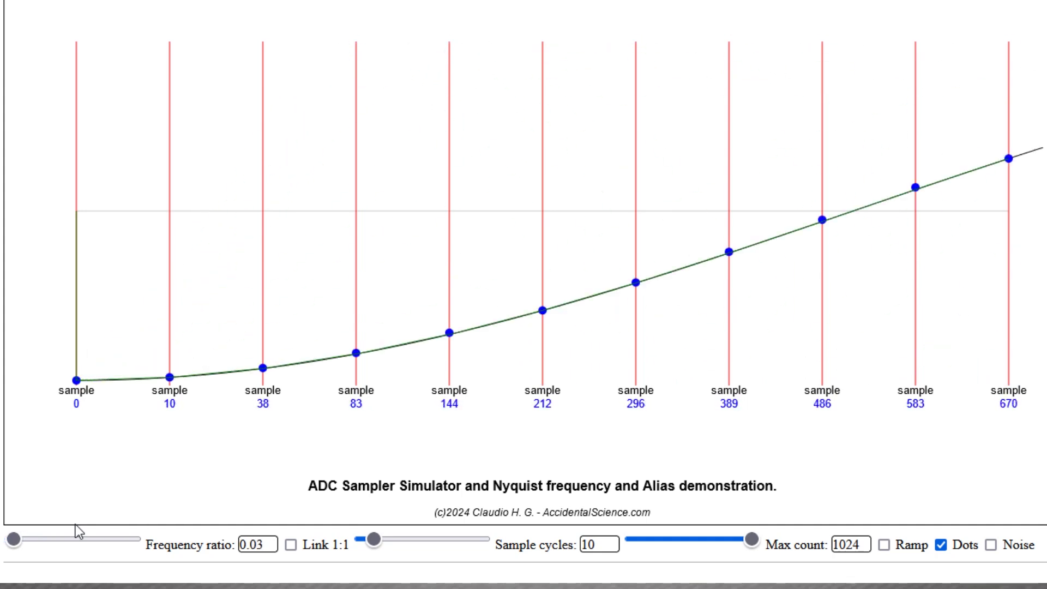
key("Right")
key("Right")
key("Right")
key("Right")
key("Right")
key("Right")
key("Right")
key("Right")
key("Right")
key("Right")
key("Right")
key("Right")
key("Right")
key("Right")
key("Right")
key("Right")
key("Right")
key("Right")
key("Right")
key("Right")
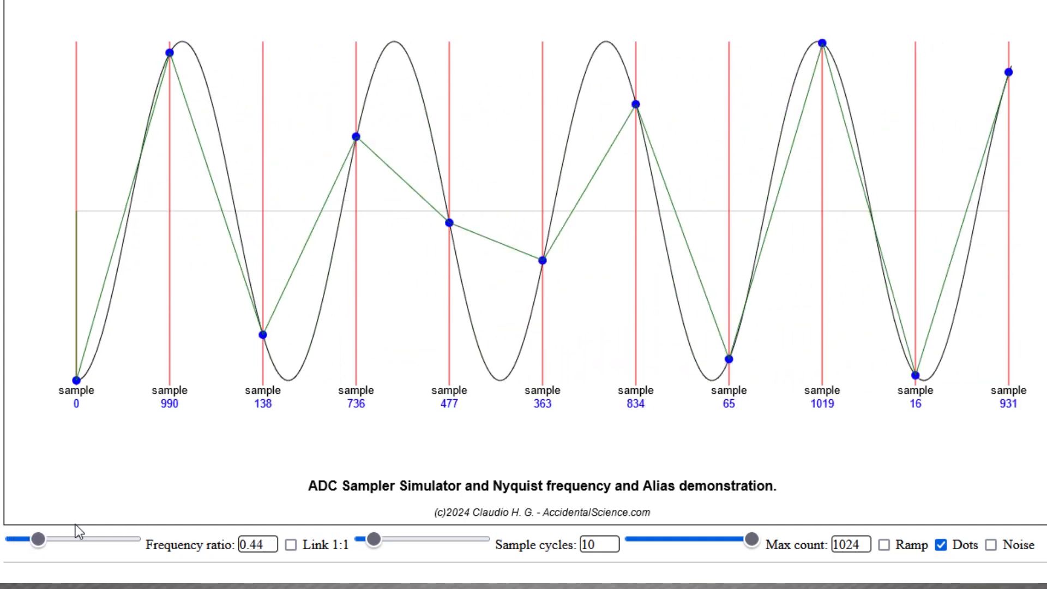
key("Right")
key("Right")
key("Right")
key("Right")
key("Right")
key("Right")
key("Right")
key("Right")
key("Right")
key("Right")
key("Right")
key("Right")
key("Right")
key("Right")
key("Right")
key("Right")
key("Right")
key("Right")
key("Right")
key("Right")
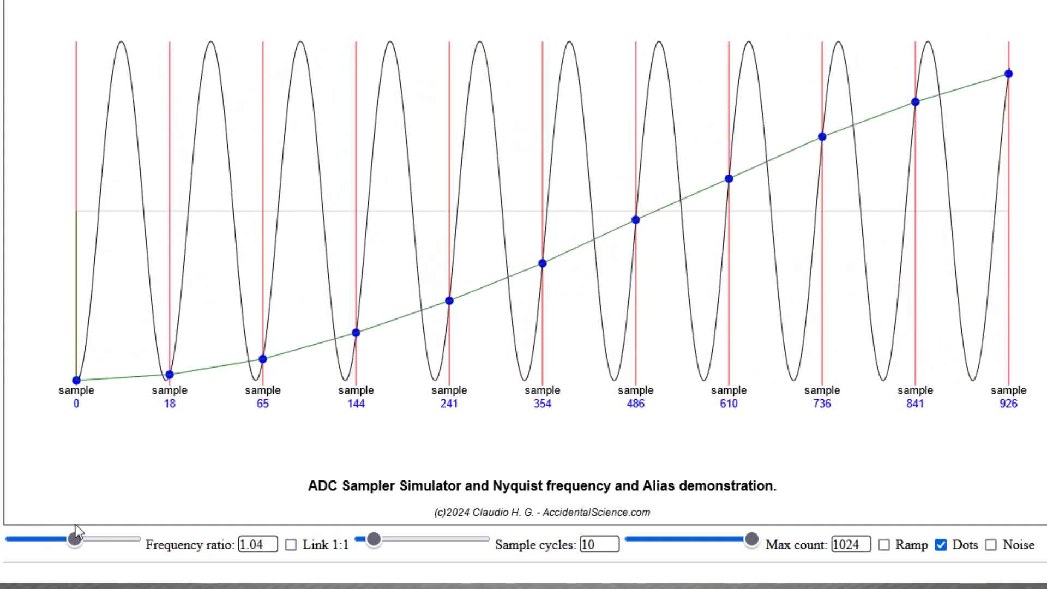
key("Right")
key("Right")
key("Right")
key("Right")
key("Right")
key("Right")
key("Right")
key("Right")
key("Right")
key("Right")
key("Right")
key("Right")
key("Right")
key("Right")
key("Right")
key("Right")
key("Right")
key("Right")
key("Right")
key("Right")
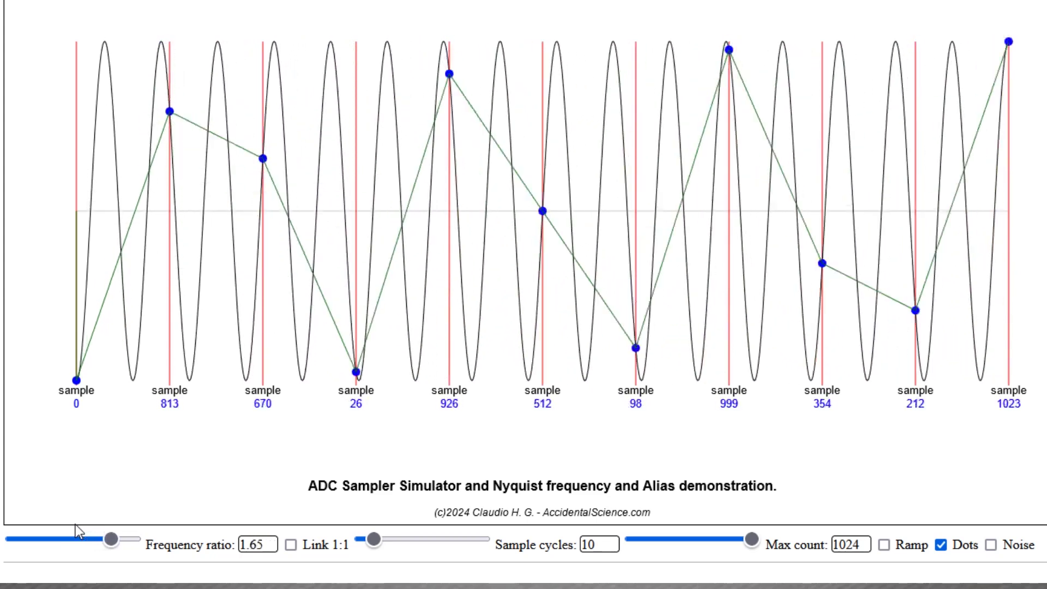
key("Right")
key("Right")
key("Right")
key("Right")
key("Right")
key("Right")
key("Right")
key("Right")
key("Right")
key("Right")
key("Right")
key("Right")
key("Right")
key("Right")
key("Right")
key("Right")
key("Right")
key("Right")
key("Right")
key("Right")
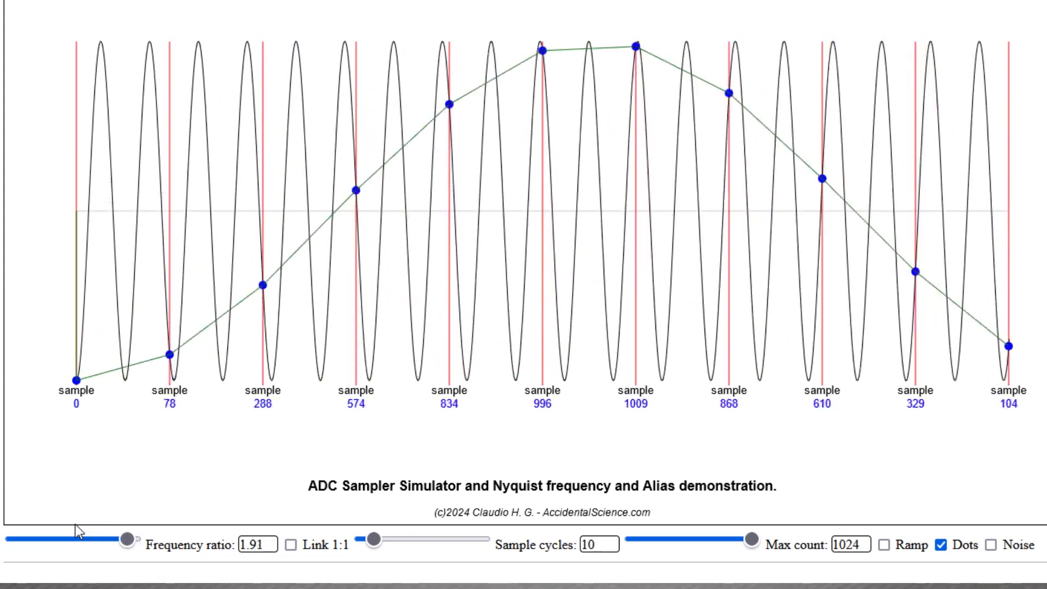
Lower the frequency ratio from 1.91 to about 0.04, then step it up to exactly 0.5.
key("Left")
key("Left")
key("Left")
key("Left")
key("Left")
key("Left")
key("Left")
key("Left")
key("Left")
key("Left")
key("Left")
key("Left")
key("Left")
key("Left")
key("Left")
key("Left")
key("Left")
key("Left")
key("Left")
key("Left")
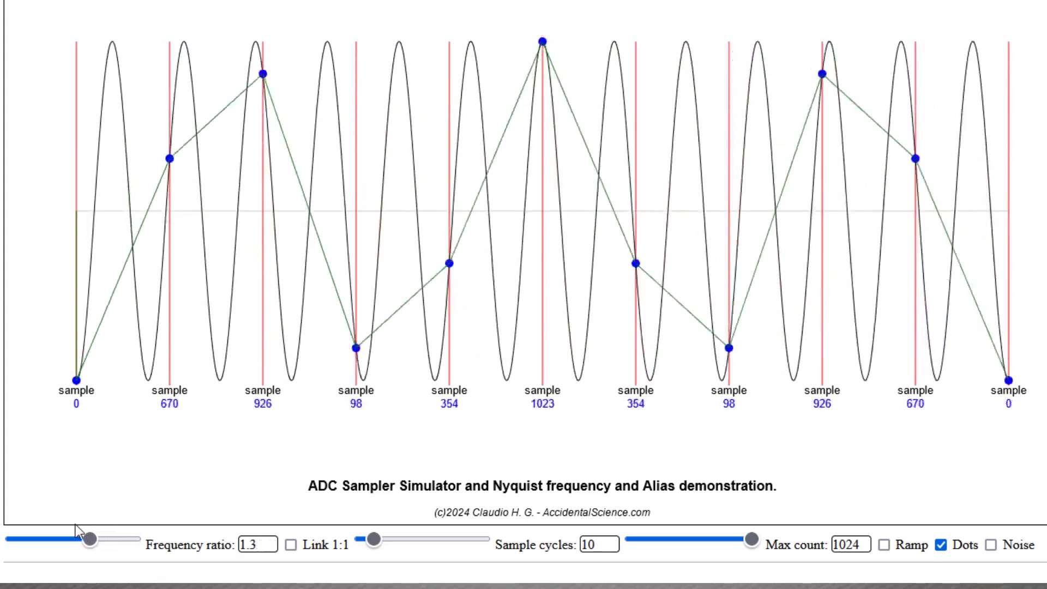
key("Left")
key("Left")
key("Left")
key("Left")
key("Left")
key("Left")
key("Left")
key("Left")
key("Left")
key("Left")
key("Left")
key("Left")
key("Left")
key("Left")
key("Left")
key("Left")
key("Left")
key("Left")
key("Left")
key("Left")
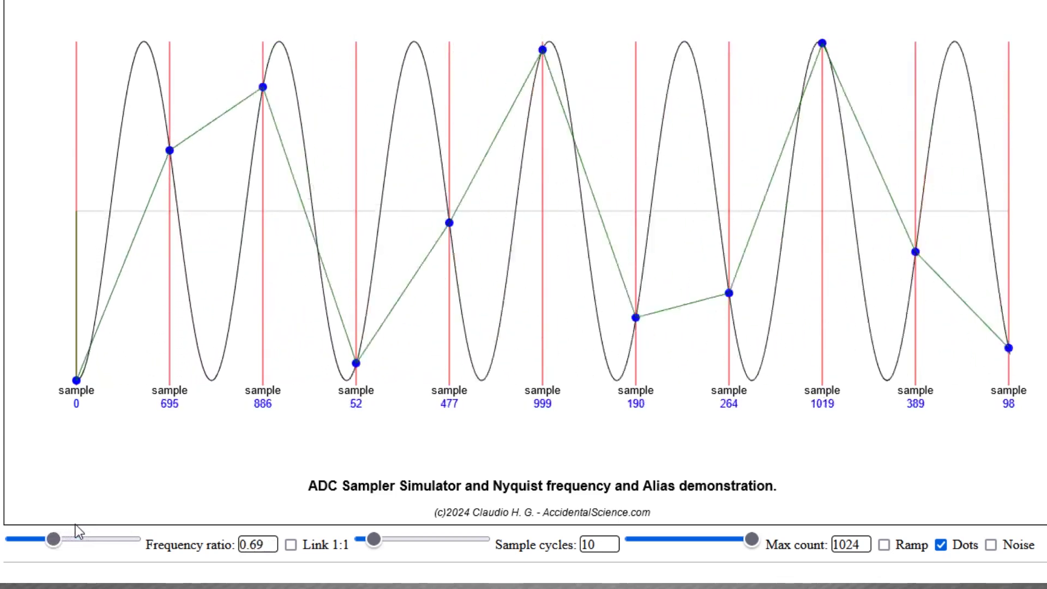
key("Left")
key("Left")
key("Left")
key("Left")
key("Left")
key("Left")
key("Left")
key("Left")
key("Left")
key("Left")
key("Left")
key("Left")
key("Left")
key("Left")
key("Left")
key("Left")
key("Left")
key("Left")
key("Left")
key("Left")
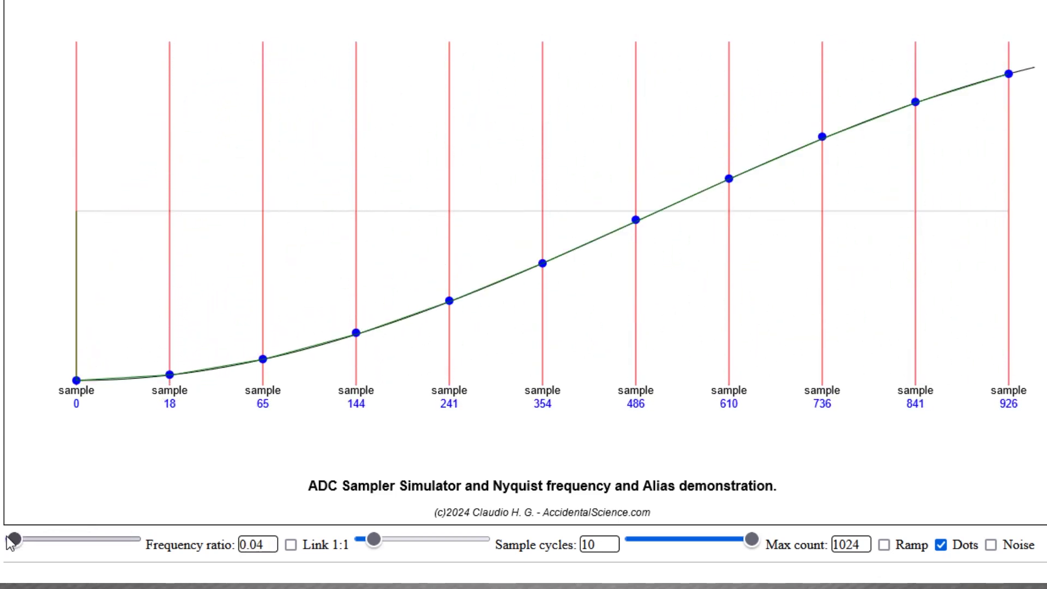
key("Right")
key("Right")
key("Right")
key("Right")
key("Right")
key("Right")
key("Right")
key("Right")
key("Right")
key("Right")
key("Right")
key("Right")
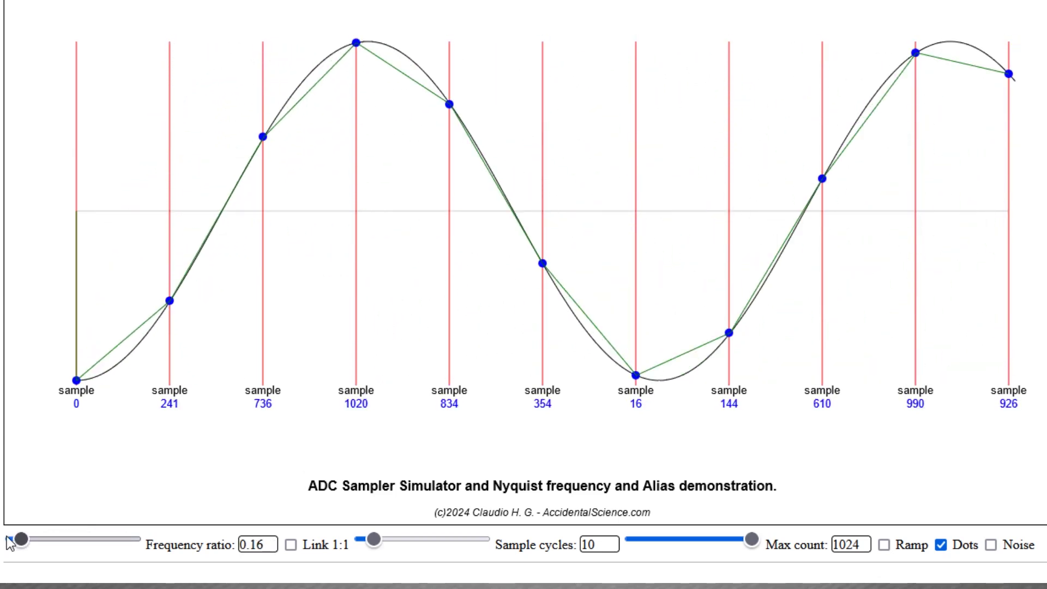
key("Right")
key("Right")
key("Right")
key("Right")
key("Right")
key("Right")
key("Right")
key("Right")
key("Right")
key("Right")
key("Right")
key("Right")
key("Right")
key("Right")
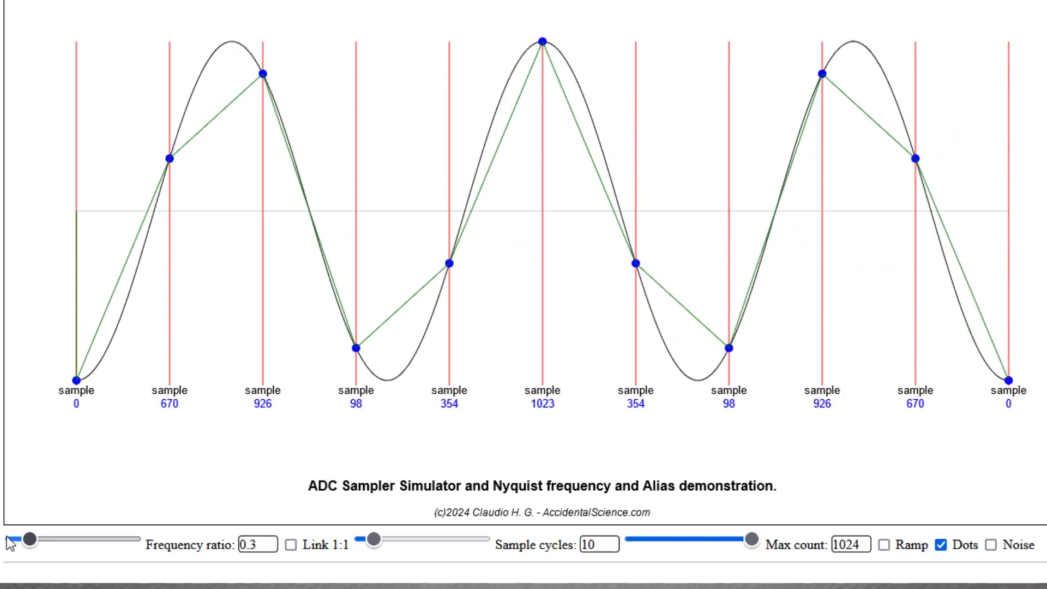
key("Right")
key("Right")
key("Right")
key("Right")
key("Right")
key("Right")
key("Right")
key("Right")
key("Right")
key("Right")
key("Right")
key("Right")
key("Right")
key("Right")
key("Right")
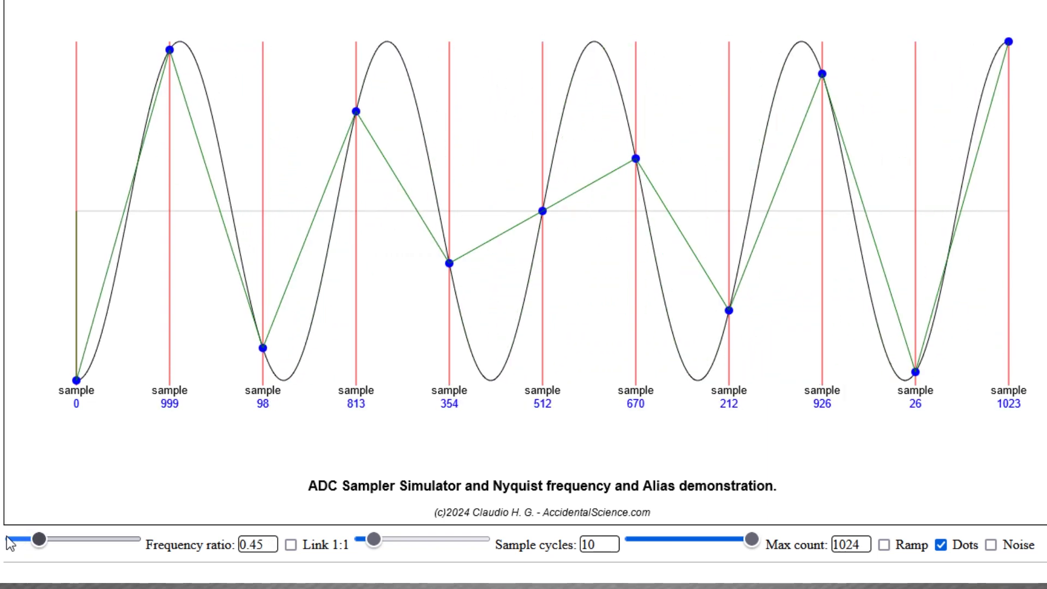
key("Right")
key("Right")
key("Right")
key("Right")
key("Right")
key("Right")
key("Left")
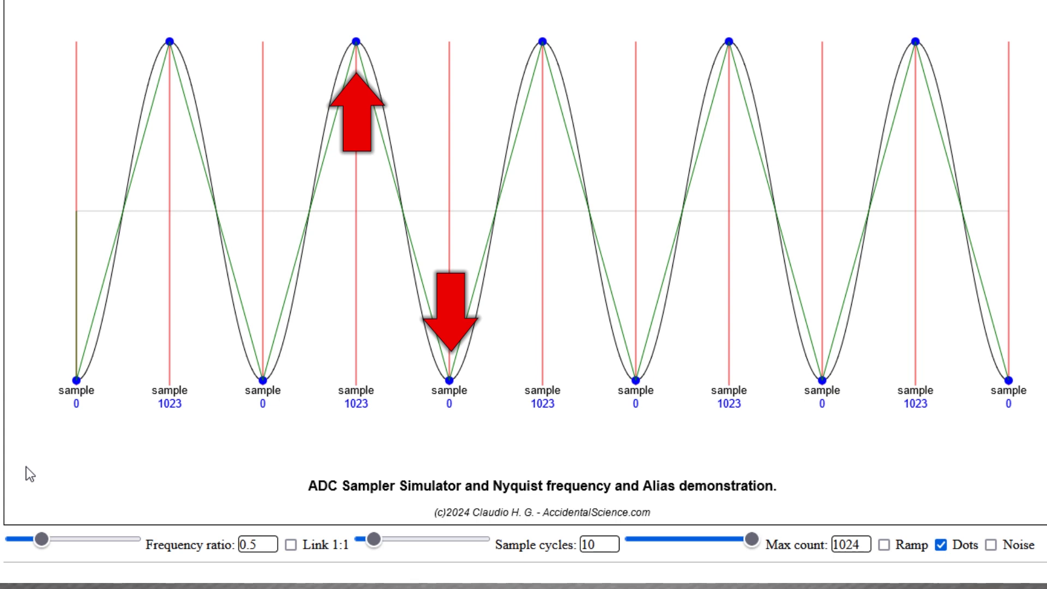
Raise the frequency ratio from 0.5 to exactly 1, where every sample reads 0.
key("Left")
key("Left")
key("Left")
key("Right")
key("Right")
key("Right")
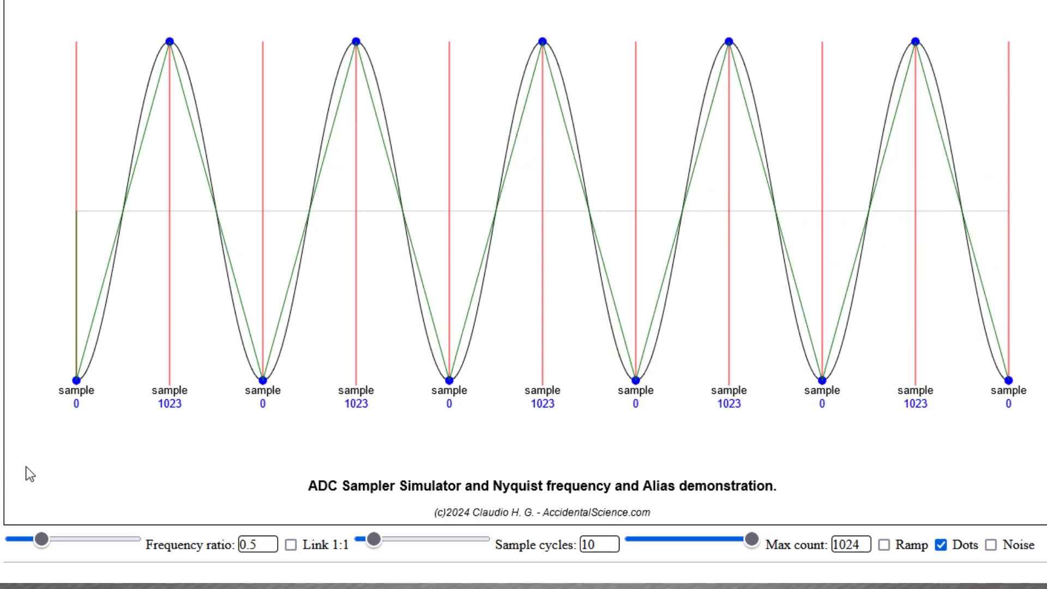
key("Right")
key("Right")
key("Right")
key("Right")
key("Right")
key("Right")
key("Right")
key("Right")
key("Right")
key("Right")
key("Right")
key("Right")
key("Right")
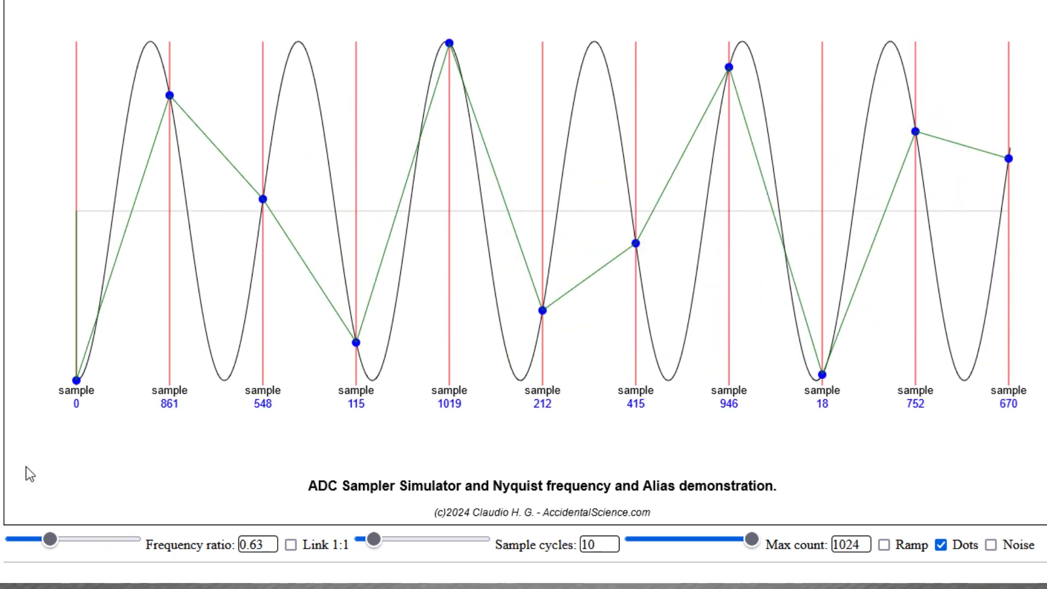
key("Right")
key("Right")
key("Right")
key("Right")
key("Right")
key("Right")
key("Right")
key("Right")
key("Right")
key("Right")
key("Right")
key("Right")
key("Right")
key("Right")
key("Right")
key("Right")
key("Right")
key("Right")
key("Right")
key("Right")
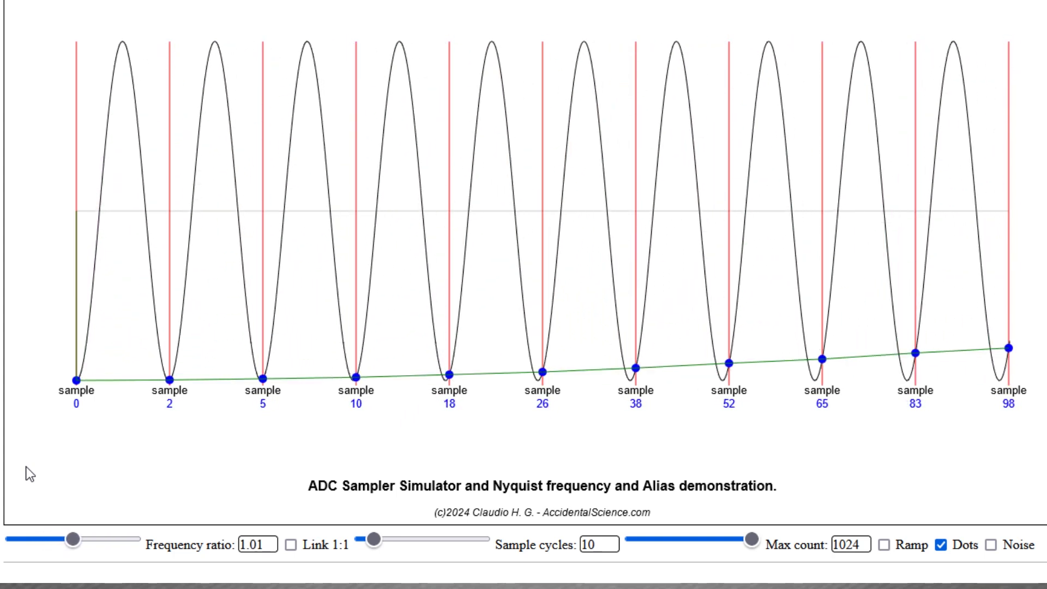
key("Right")
key("Left")
key("Left")
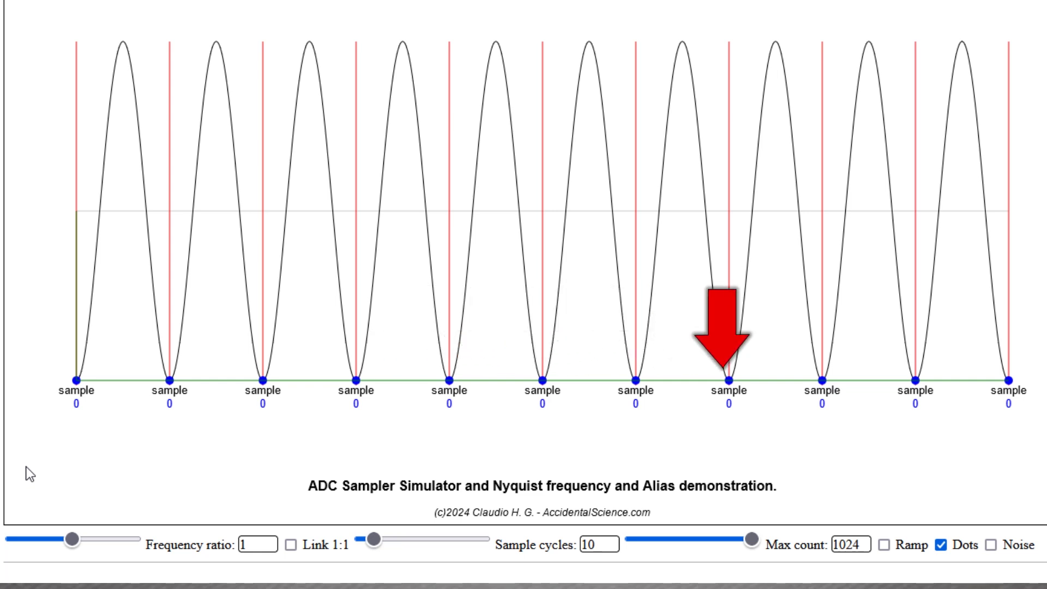
Raise the frequency ratio to 2, then step it down through 1.25 and 1.14 to 1.08.
key("Right")
key("Right")
key("Right")
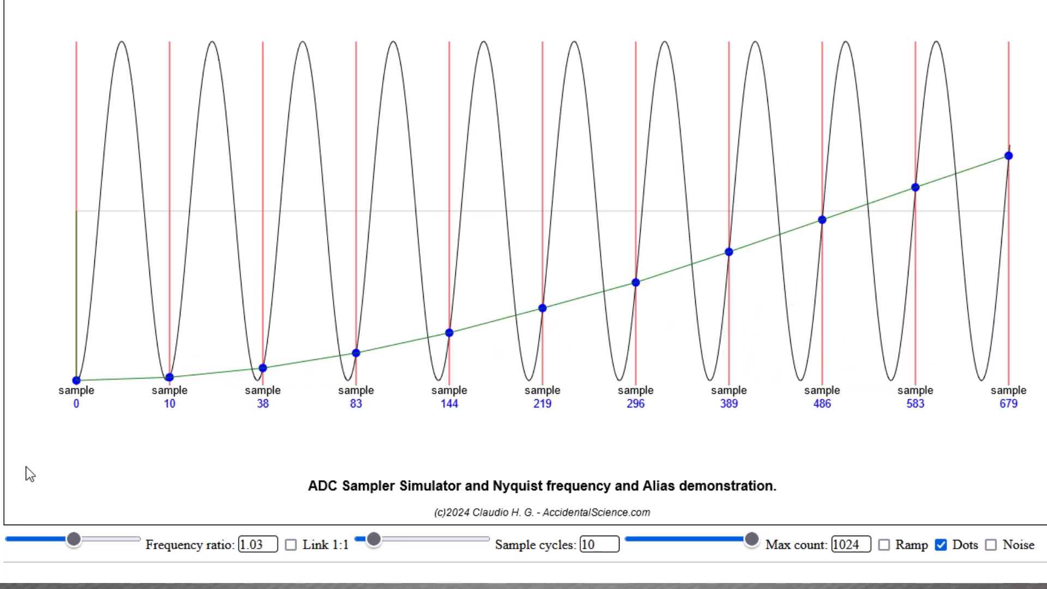
key("Right")
key("Right")
key("Right")
key("Right")
key("Right")
key("Right")
key("Right")
key("Right")
key("Right")
key("Right")
key("Right")
key("Right")
key("Right")
key("Right")
key("Right")
key("Right")
key("Right")
key("Right")
key("Right")
key("Right")
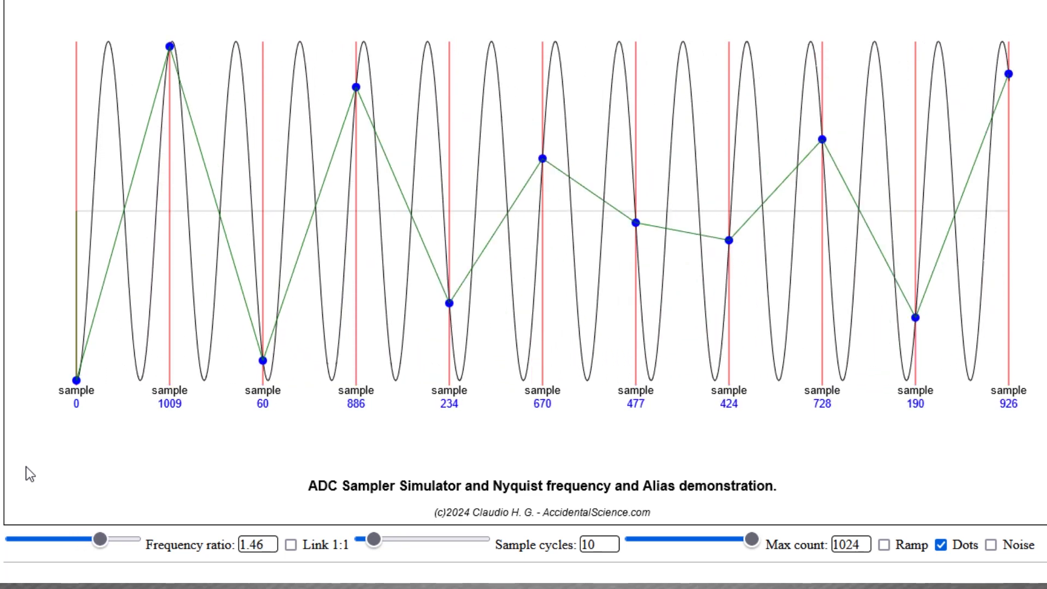
key("Right")
key("Right")
key("Right")
key("Right")
key("Right")
key("Right")
key("Right")
key("Right")
key("Right")
key("Right")
key("Right")
key("Right")
key("Right")
key("Right")
key("Right")
key("Right")
key("Right")
key("Right")
key("Right")
key("Right")
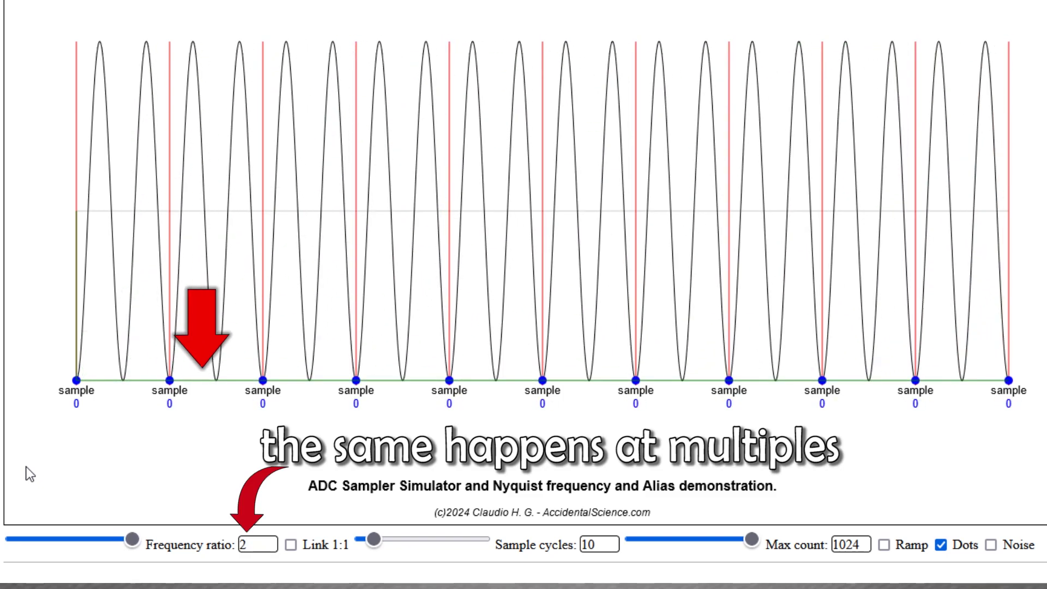
key("Left")
key("Left")
key("Left")
key("Left")
key("Left")
key("Left")
key("Left")
key("Left")
key("Left")
key("Left")
key("Left")
key("Left")
key("Left")
key("Left")
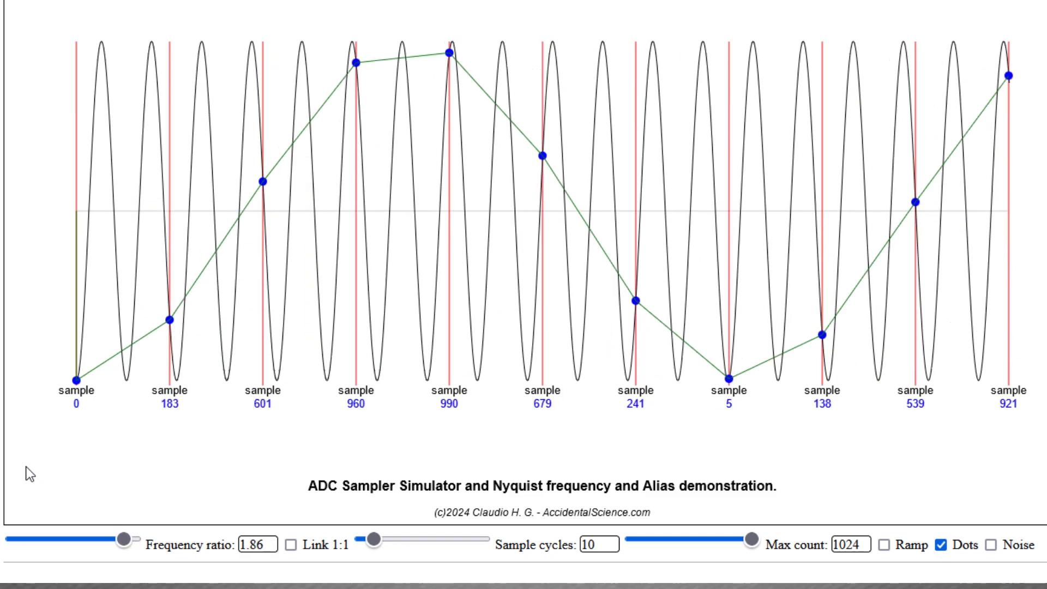
key("Left")
key("Left")
key("Left")
key("Left")
key("Left")
key("Left")
key("Left")
key("Left")
key("Left")
key("Left")
key("Left")
key("Left")
key("Left")
key("Left")
key("Left")
key("Left")
key("Left")
key("Left")
key("Left")
key("Left")
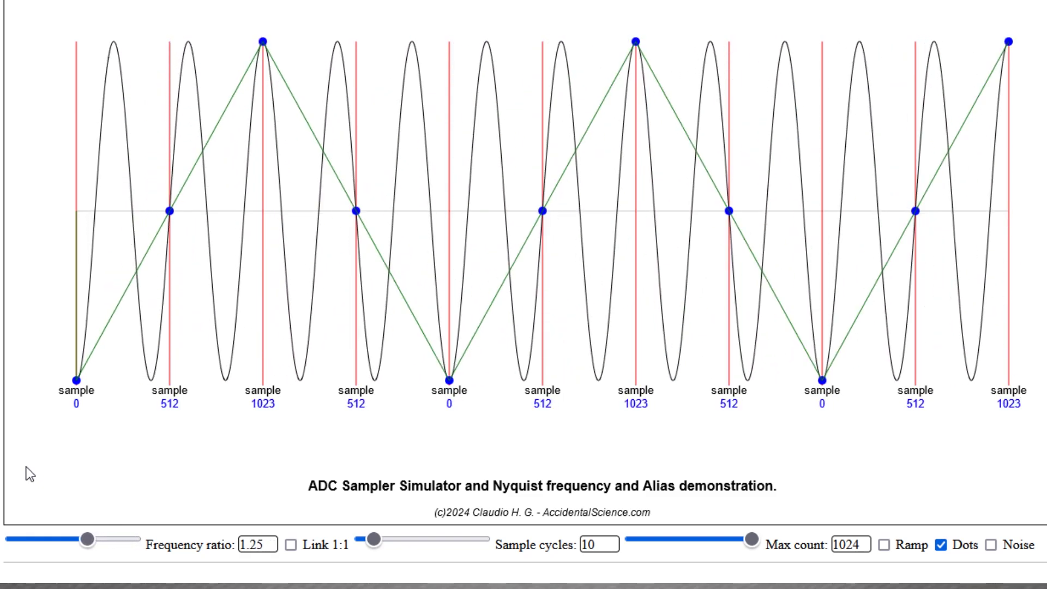
key("Left")
key("Left")
key("Left")
key("Left")
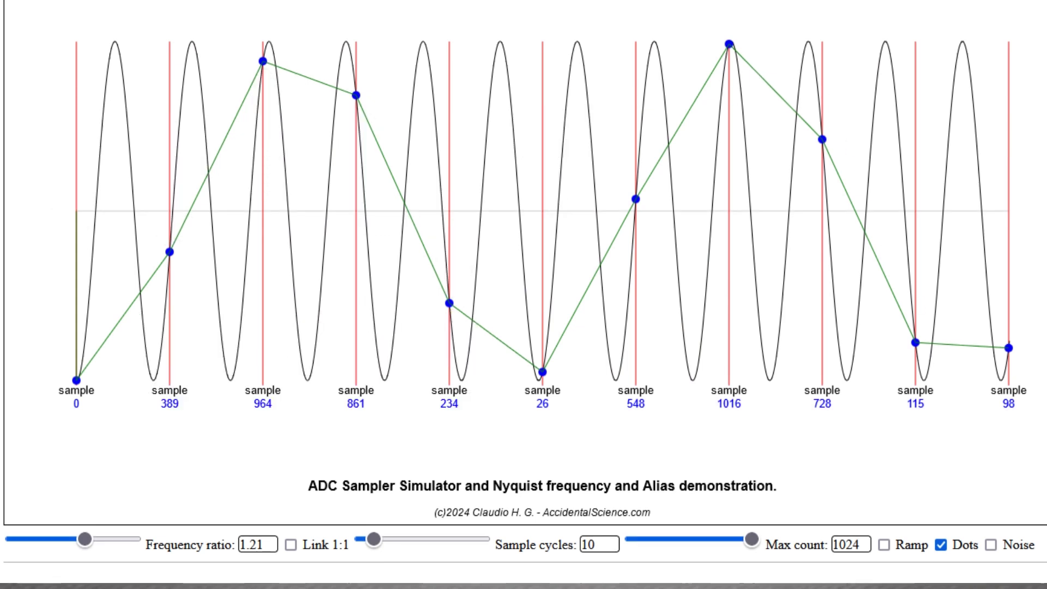
key("Left")
key("Left")
key("Left")
key("Left")
key("Left")
key("Left")
key("Left")
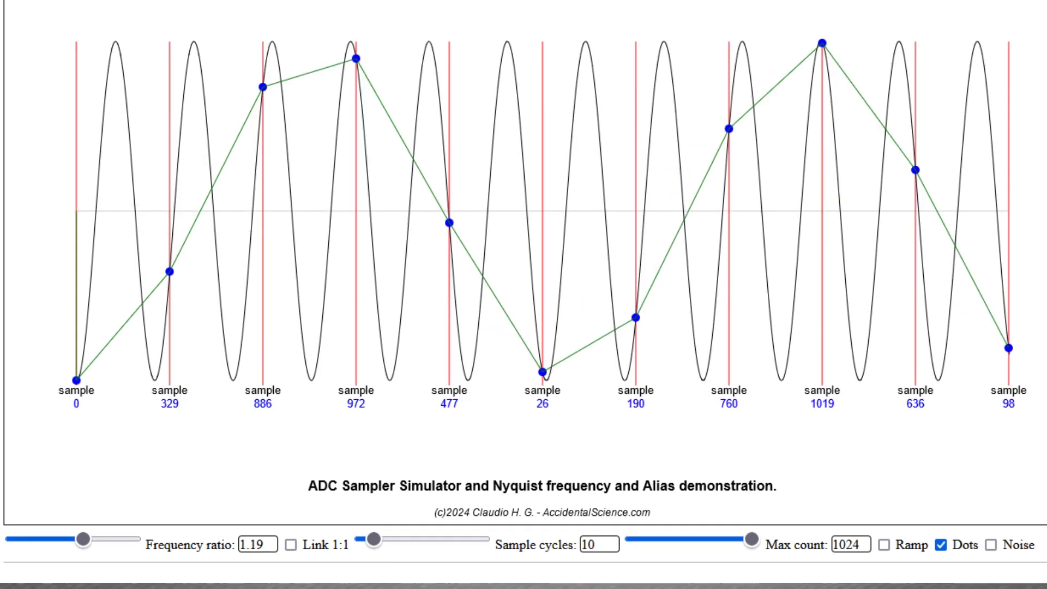
key("Left")
key("Left")
key("Left")
key("Left")
key("Left")
key("Left")
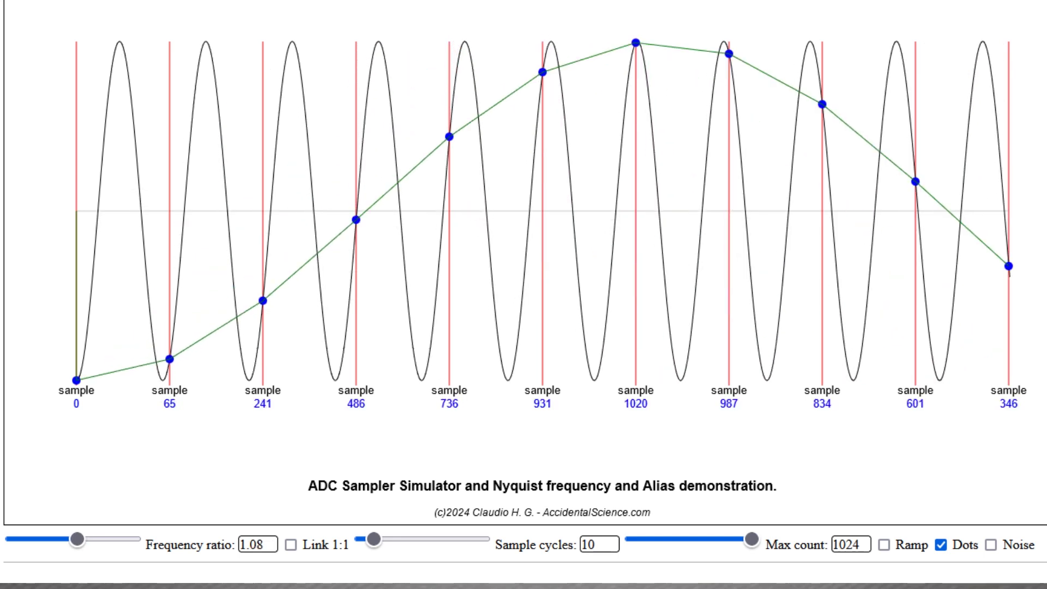
Drop the frequency ratio to minimum, set 100 sample cycles, and step the ratio up to 0.37.
key("Home")
left_click_drag(374, 540, 509, 543)
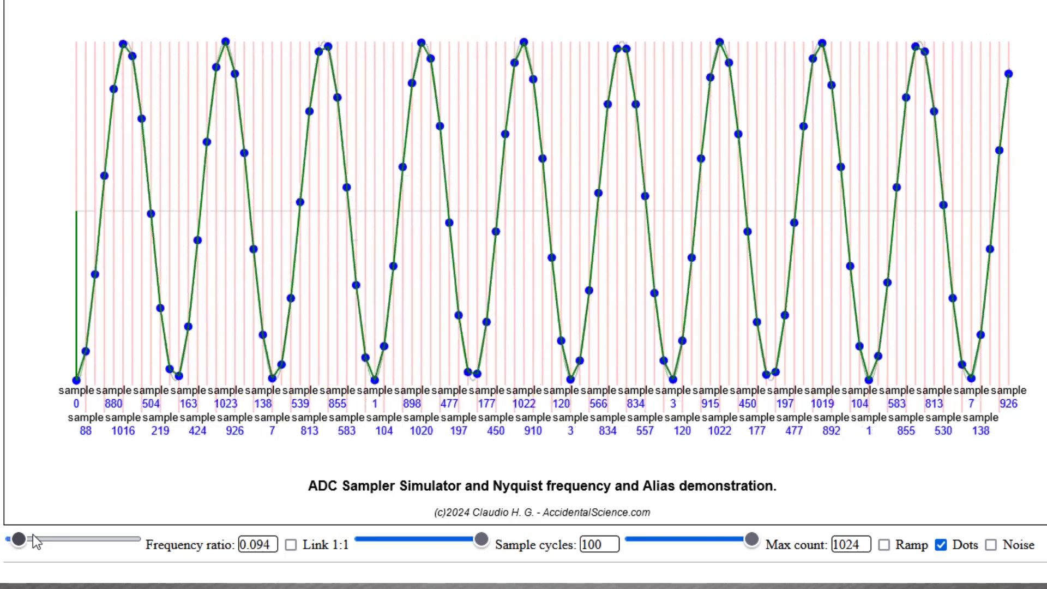
key("Right")
key("Right")
key("Right")
key("Right")
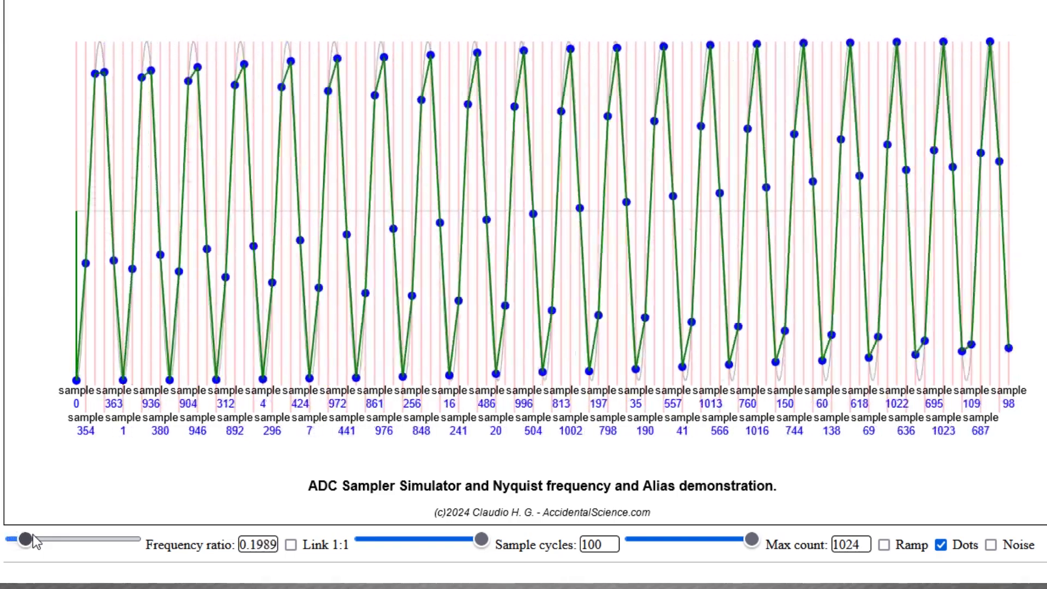
key("Right")
key("Right")
key("Right")
key("Right")
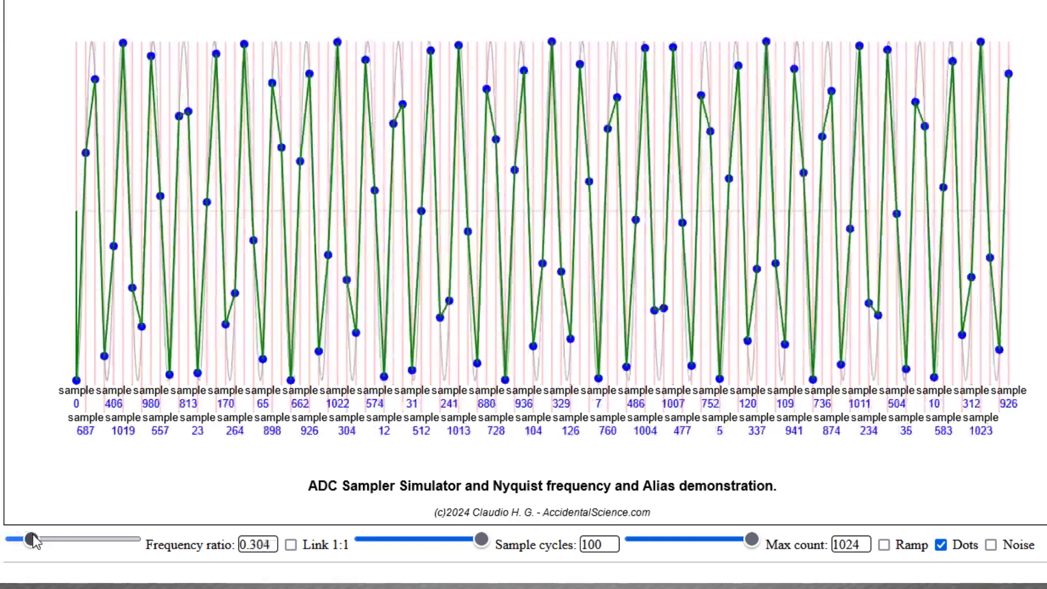
key("Right")
key("Right")
key("Right")
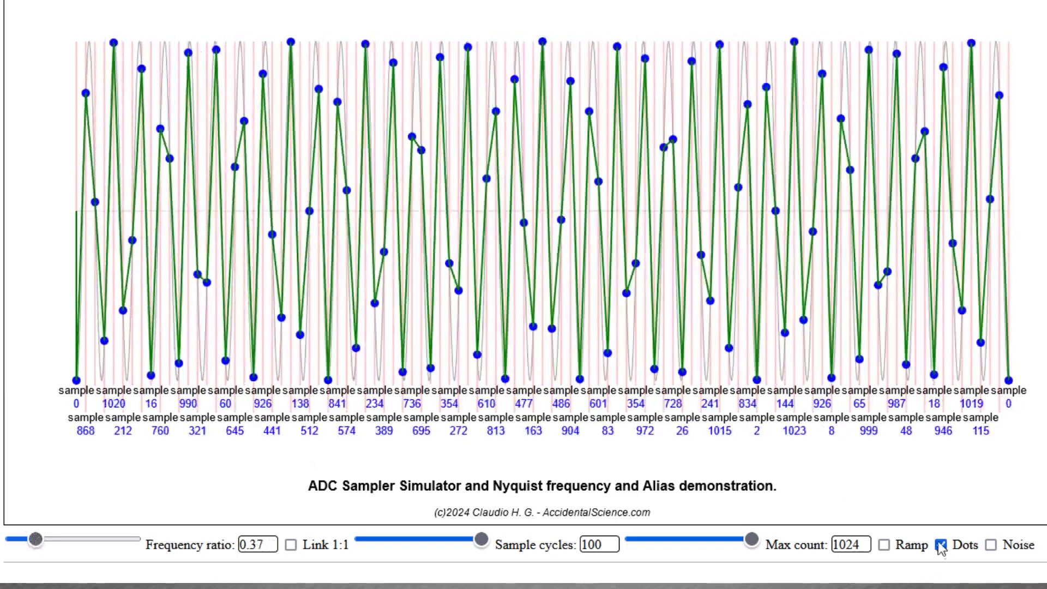
Hide the sample dots and step the frequency ratio up from about 0.72 to 1.432.
left_click(941, 544)
left_click_drag(34, 541, 36, 542)
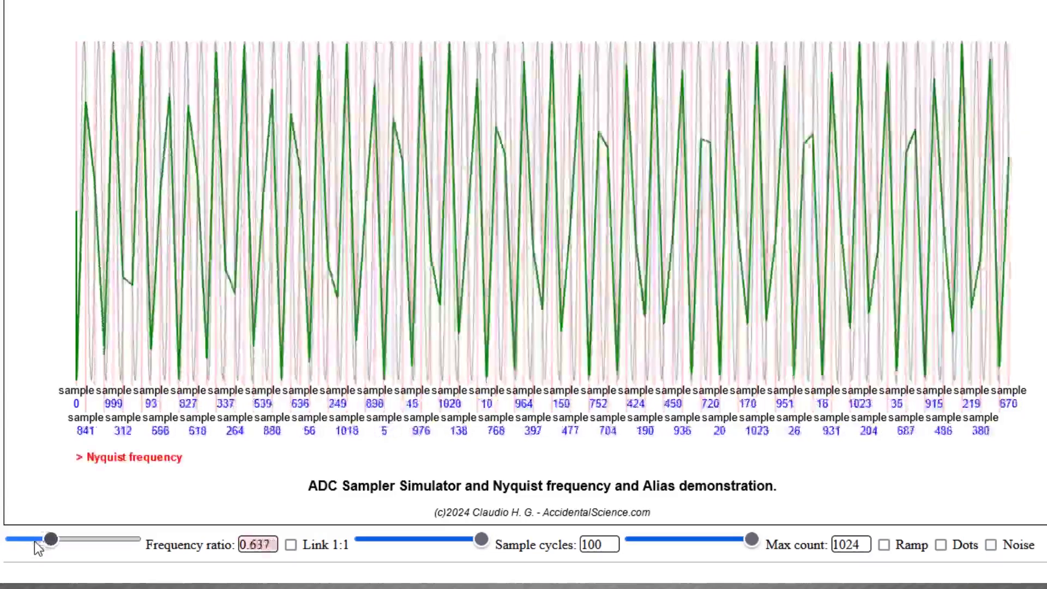
key("Right")
key("Right")
key("Right")
key("Right")
key("Right")
key("Right")
key("Right")
key("Right")
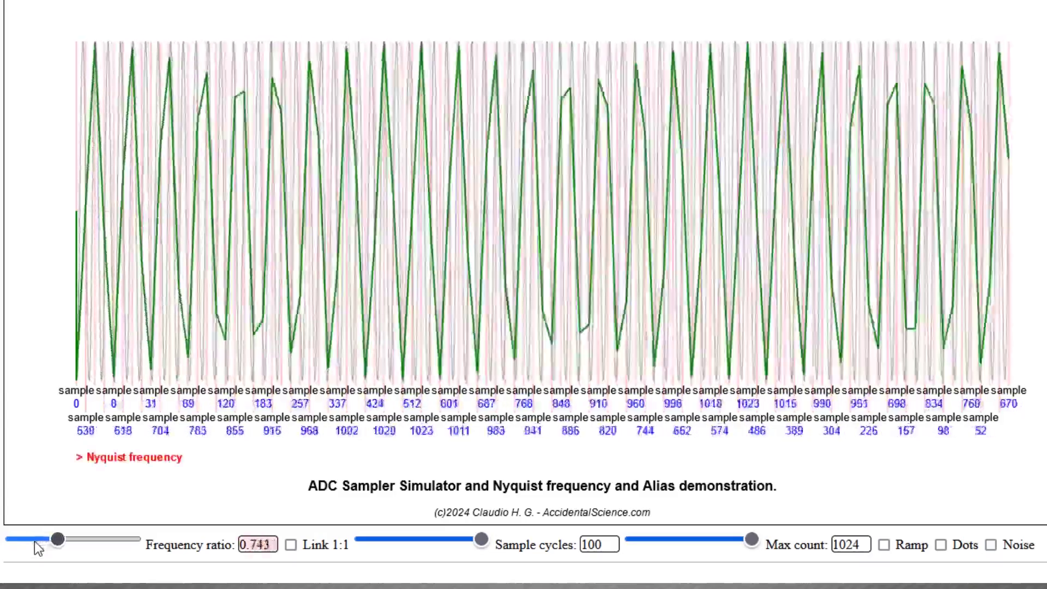
key("Right")
key("Right")
key("Right")
key("Right")
key("Right")
key("Right")
key("Right")
key("Right")
key("Right")
key("Right")
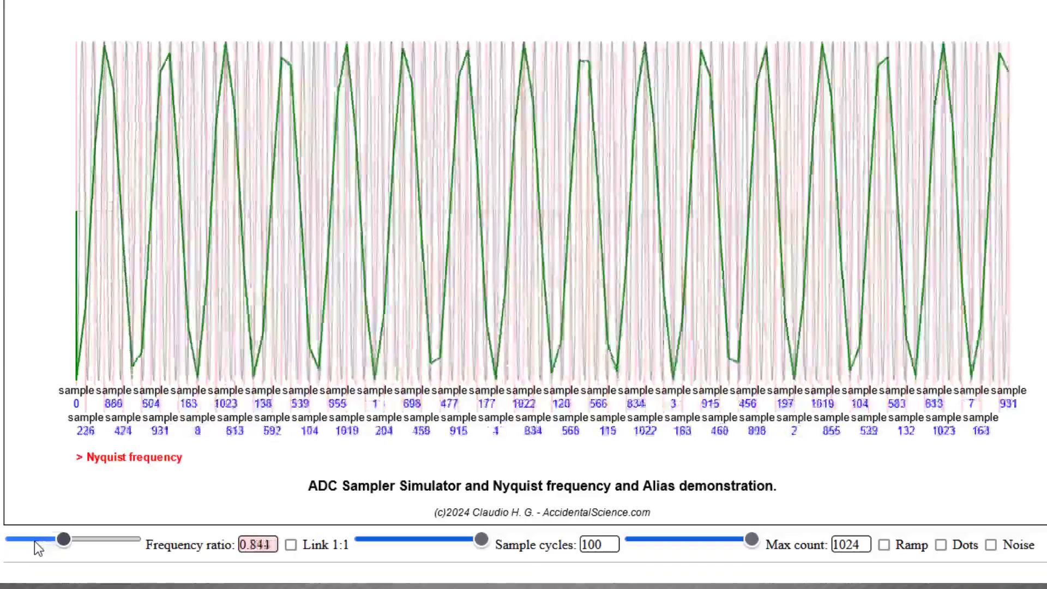
key("Right")
key("Right")
key("Right")
key("Right")
key("Right")
key("Right")
key("Right")
key("Right")
key("Right")
key("Right")
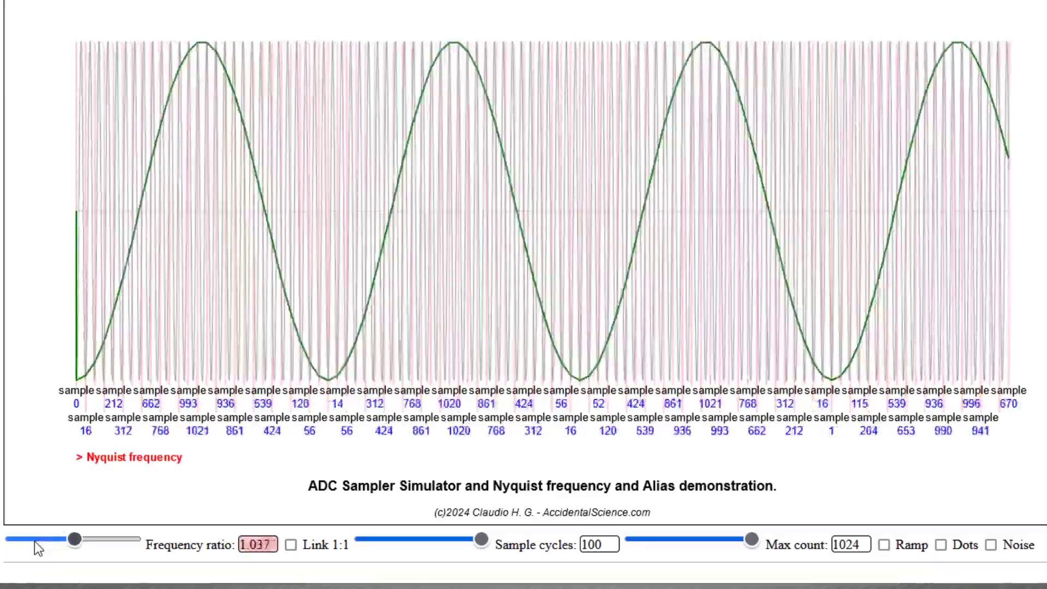
key("Right")
key("Right")
key("Right")
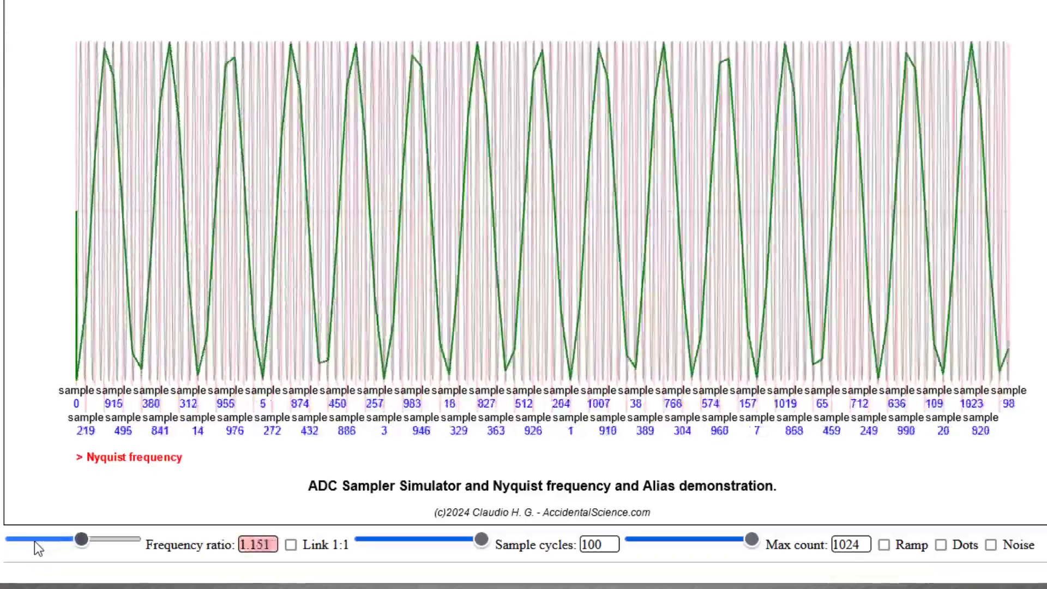
key("Right")
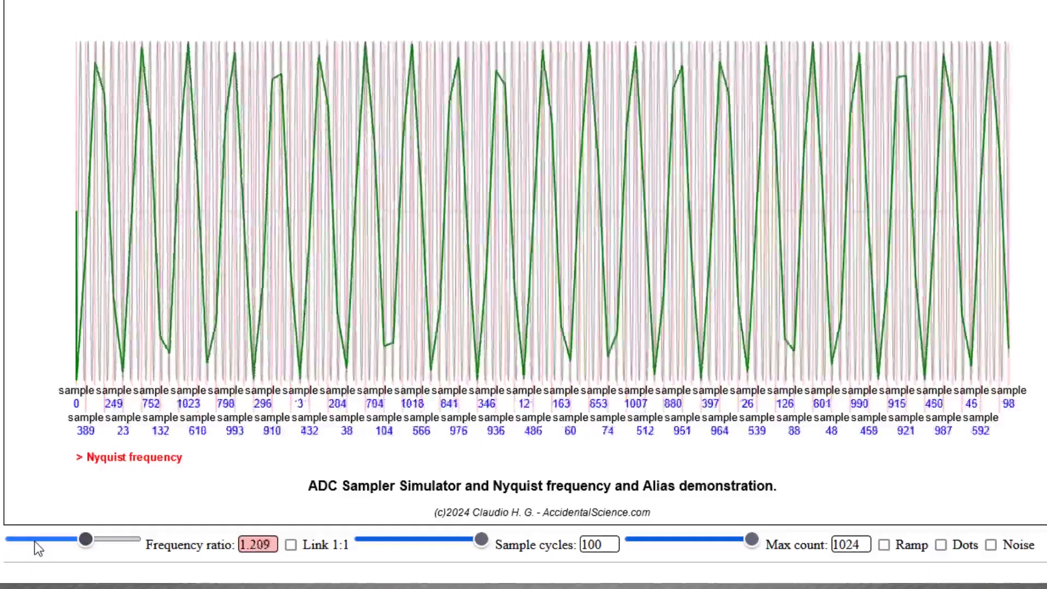
key("Right")
key("Right")
key("Right")
key("Right")
key("Right")
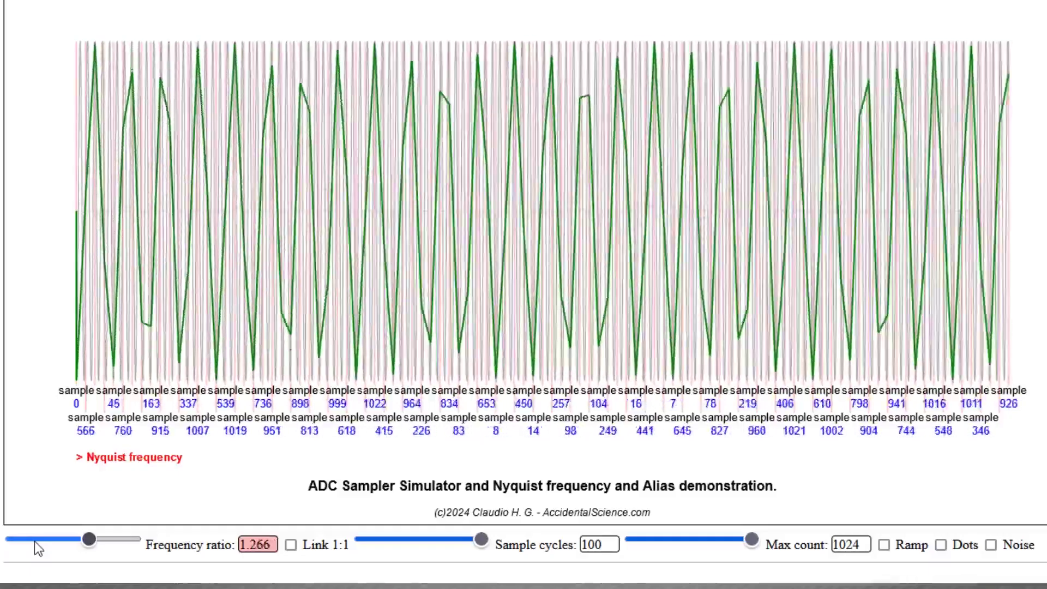
key("Right")
key("Right")
key("Right")
key("Right")
key("Right")
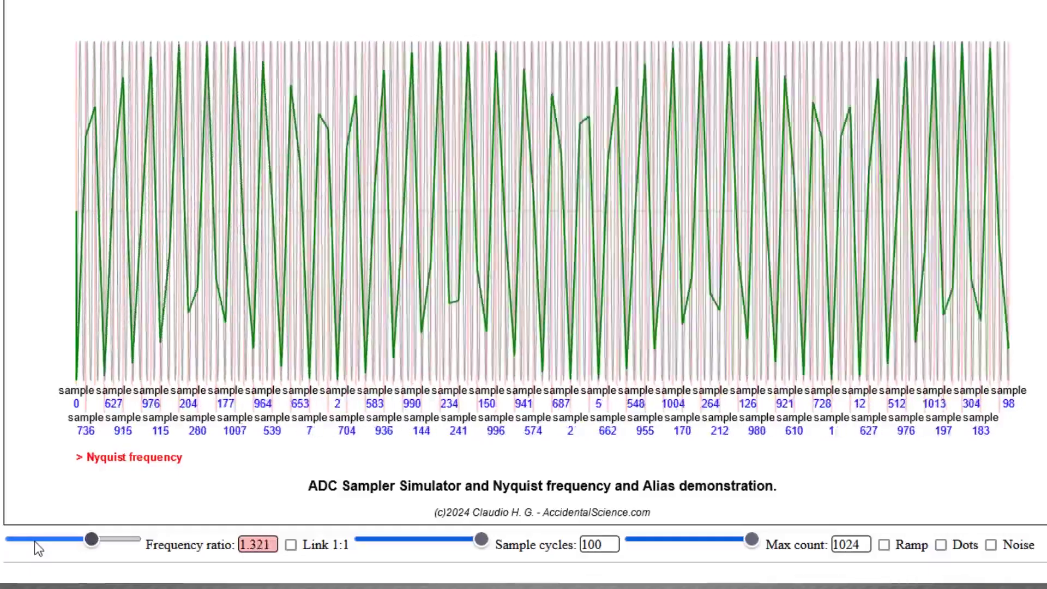
key("Right")
key("Right")
key("Right")
key("Right")
key("Right")
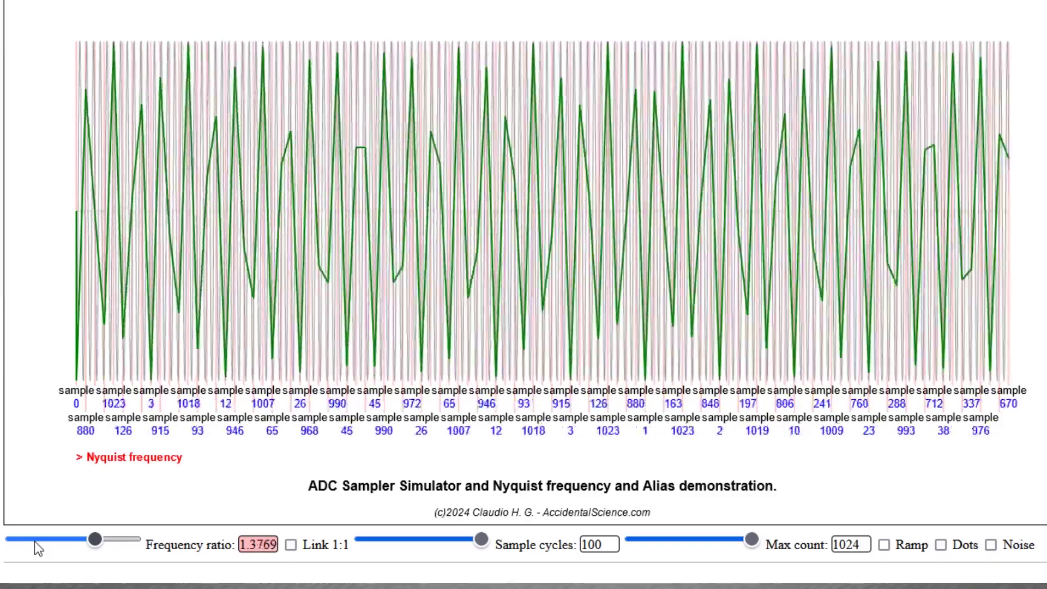
key("Right")
key("Right")
key("Right")
key("Right")
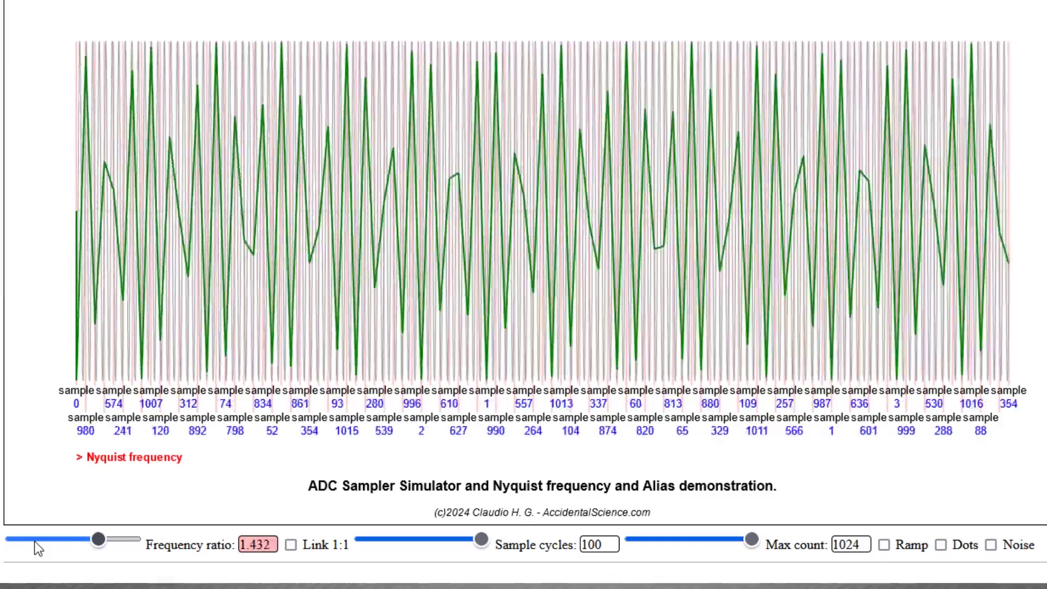
Keep stepping the frequency ratio from 1.489 through 1.986 up to its maximum.
key("Right")
key("Right")
key("Right")
key("Right")
key("Right")
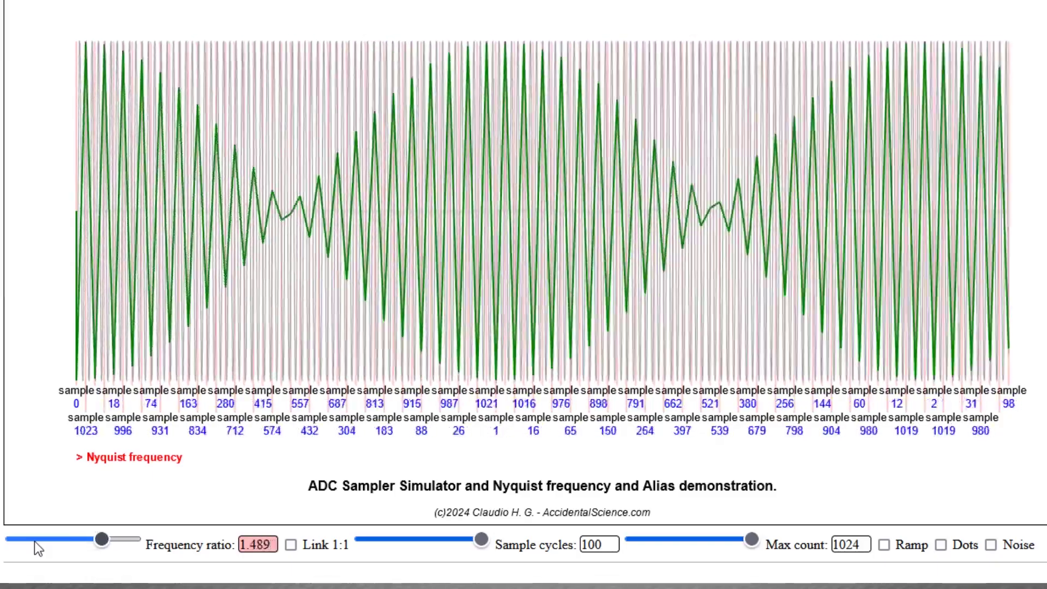
key("Right")
key("Right")
key("Right")
key("Right")
key("Right")
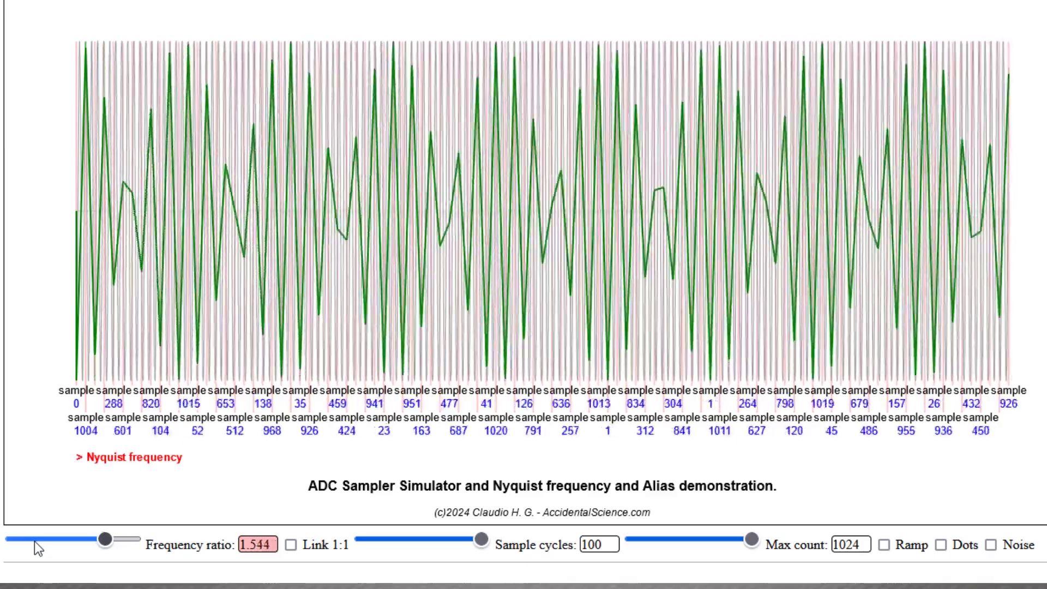
key("Right")
key("Right")
key("Right")
key("Right")
key("Right")
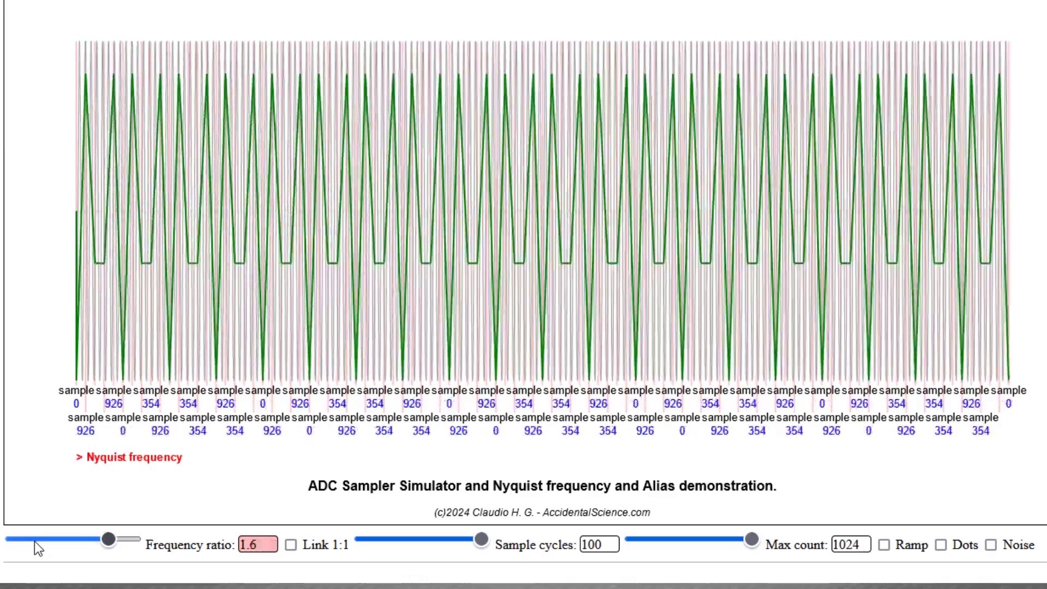
key("Right")
key("Right")
key("Right")
key("Right")
key("Right")
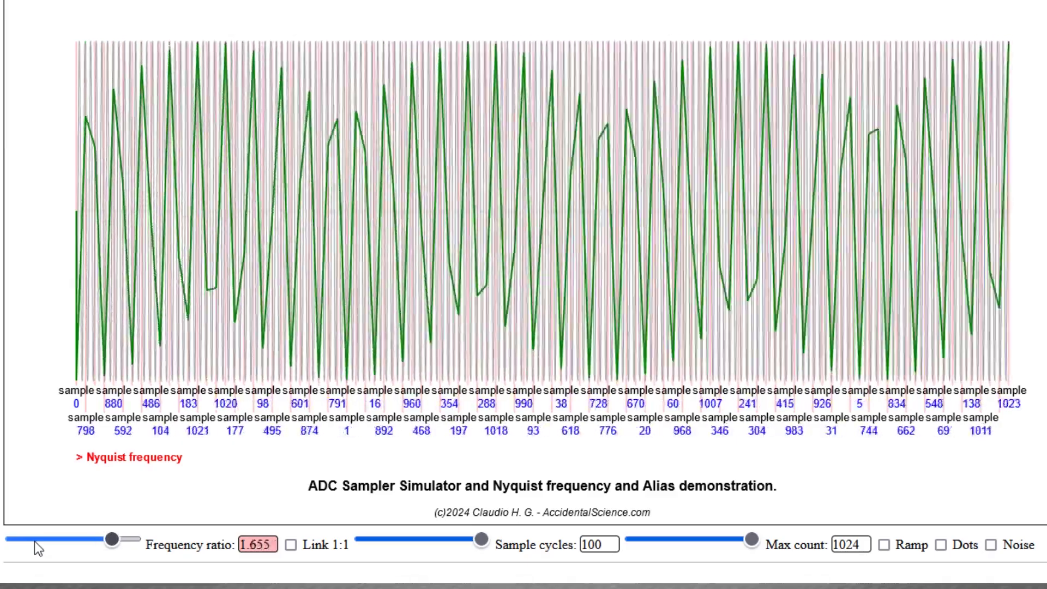
key("Right")
key("Right")
key("Right")
key("Right")
key("Right")
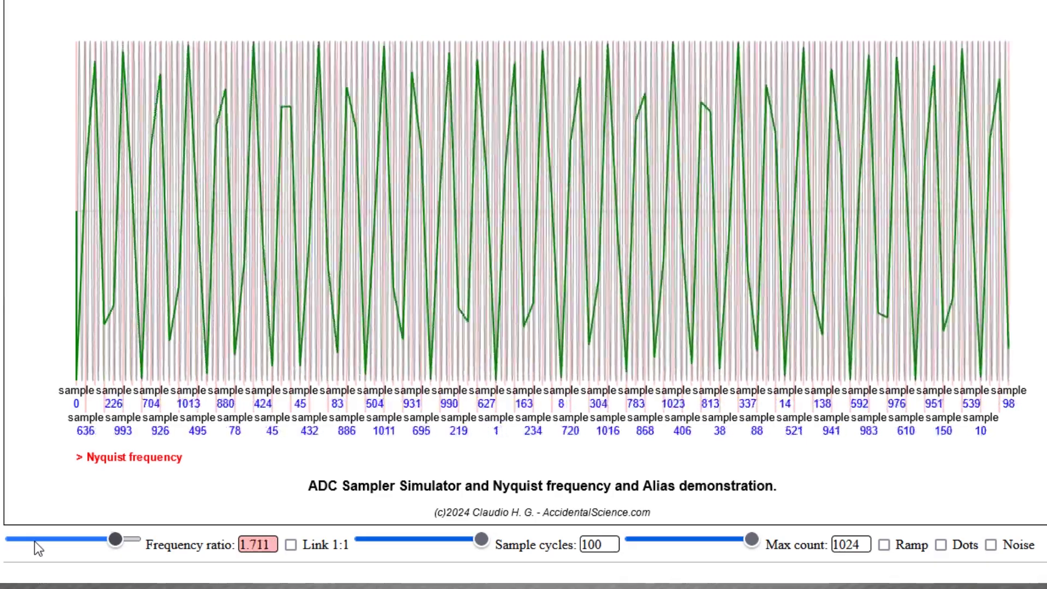
key("Right")
key("Right")
key("Right")
key("Right")
key("Right")
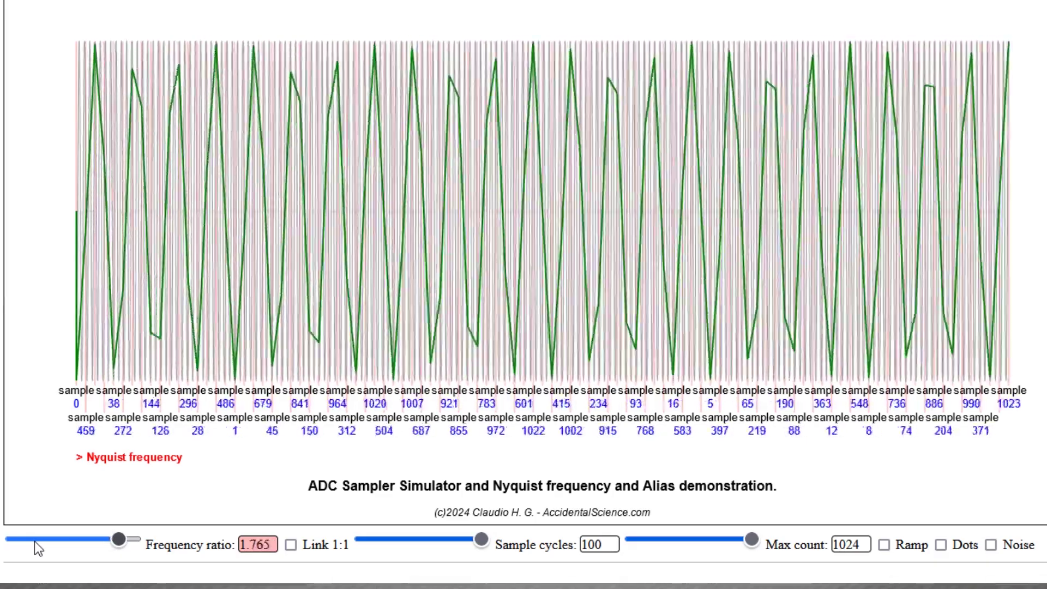
key("Right")
key("Right")
key("Right")
key("Right")
key("Right")
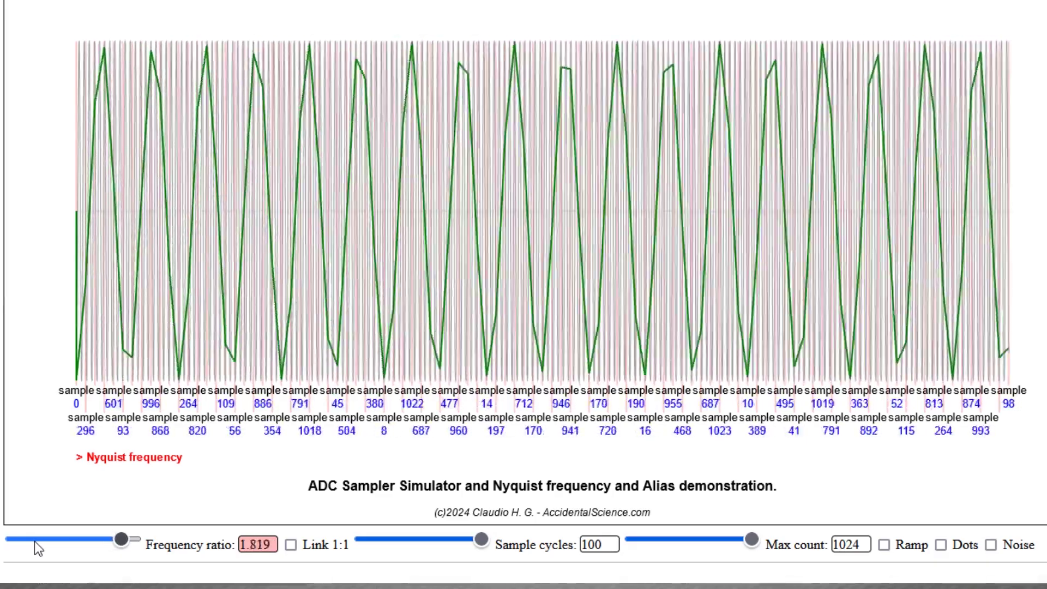
key("Right")
key("Right")
key("Right")
key("Right")
key("Right")
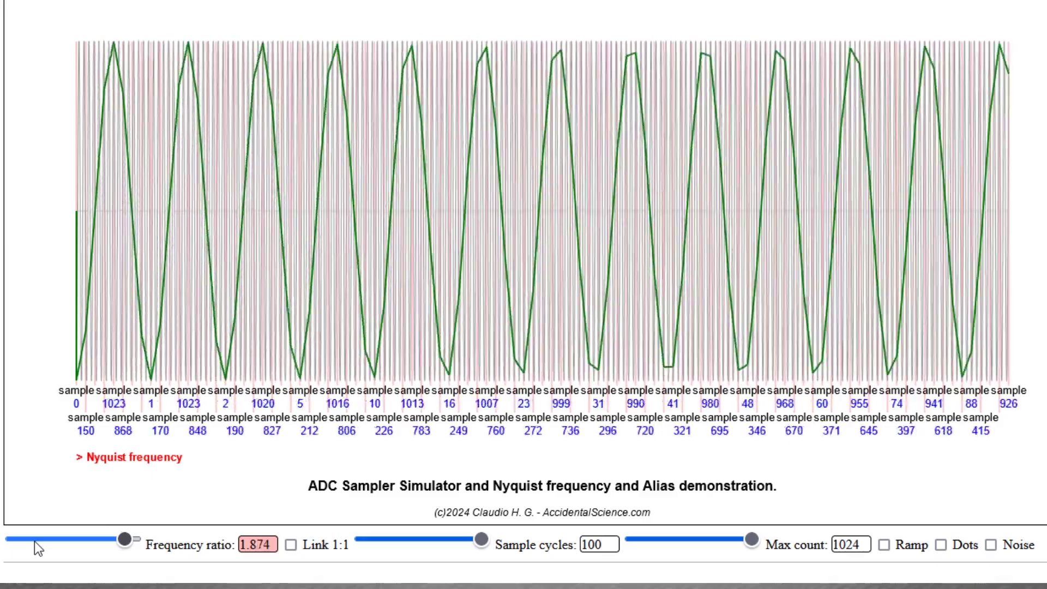
key("Right")
key("Right")
key("Right")
key("Right")
key("Right")
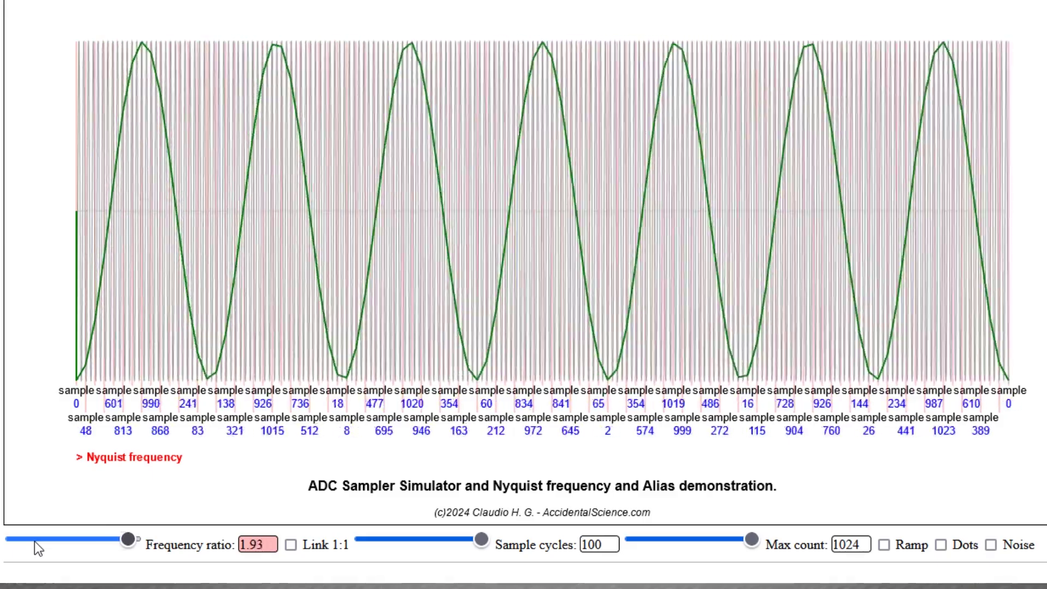
key("Right")
key("Right")
key("Right")
key("Right")
key("Right")
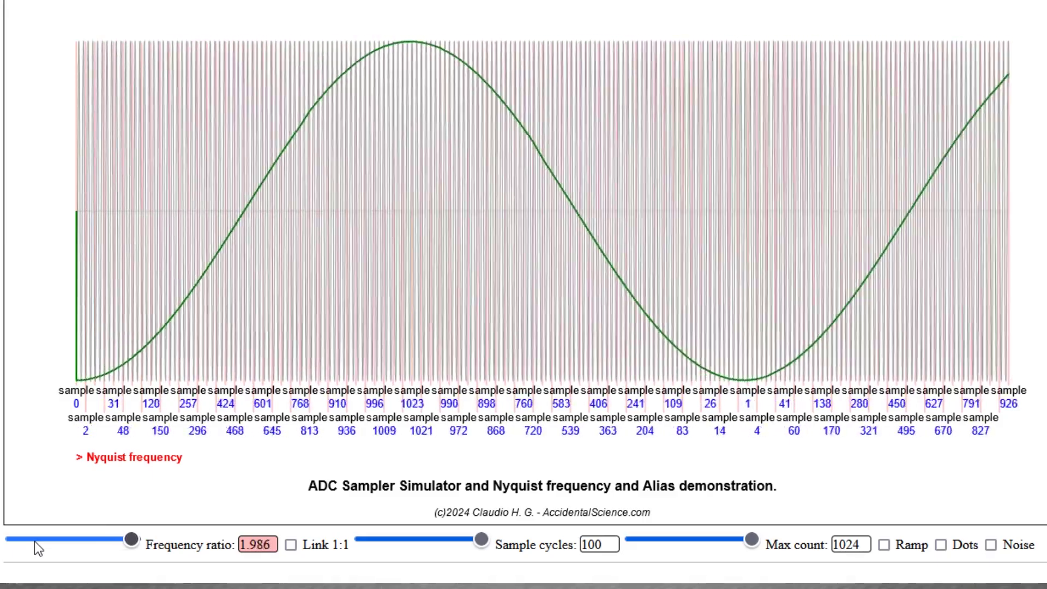
key("Right")
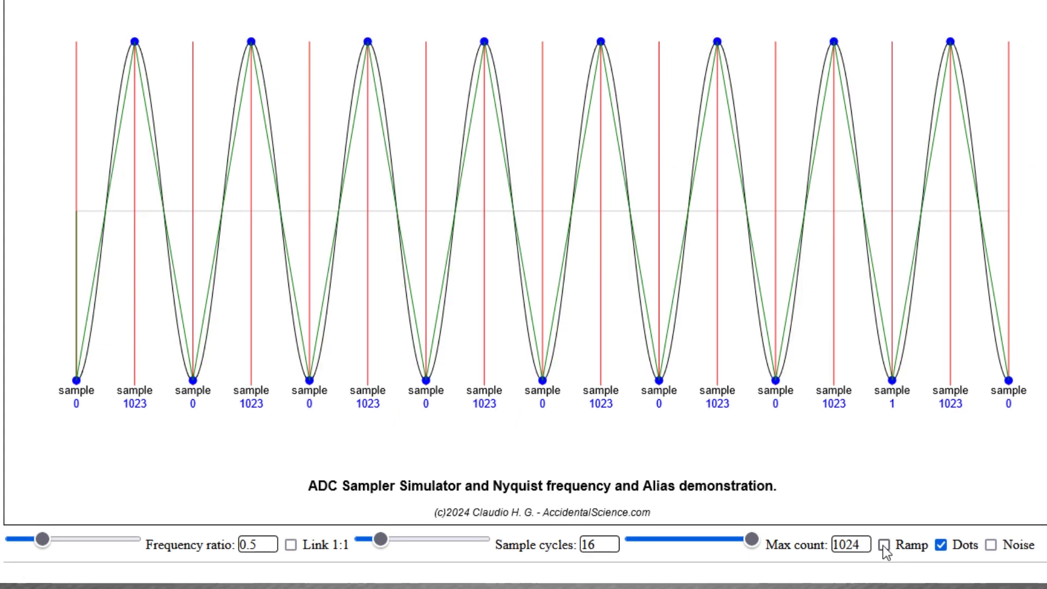
Toggle Ramp on, off and on again, leaving the 0.5-ratio input a ramp.
left_click(883, 545)
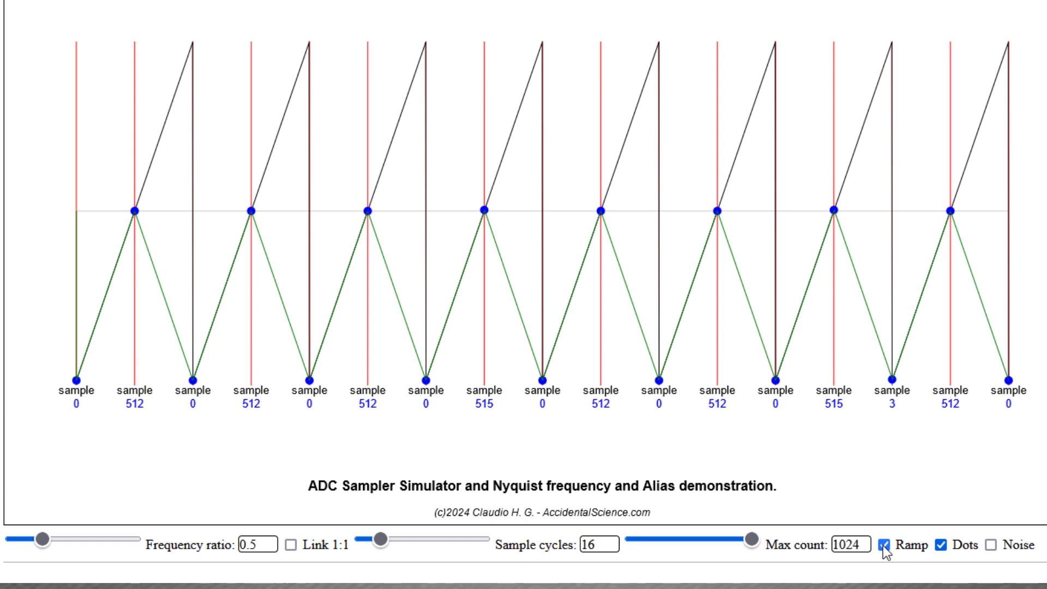
left_click(884, 545)
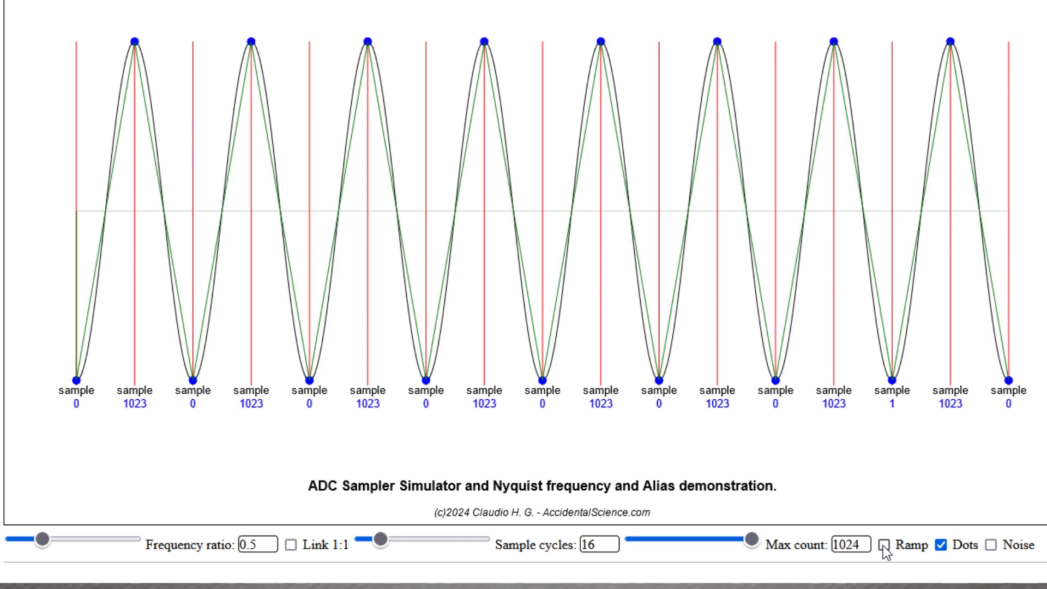
left_click(884, 545)
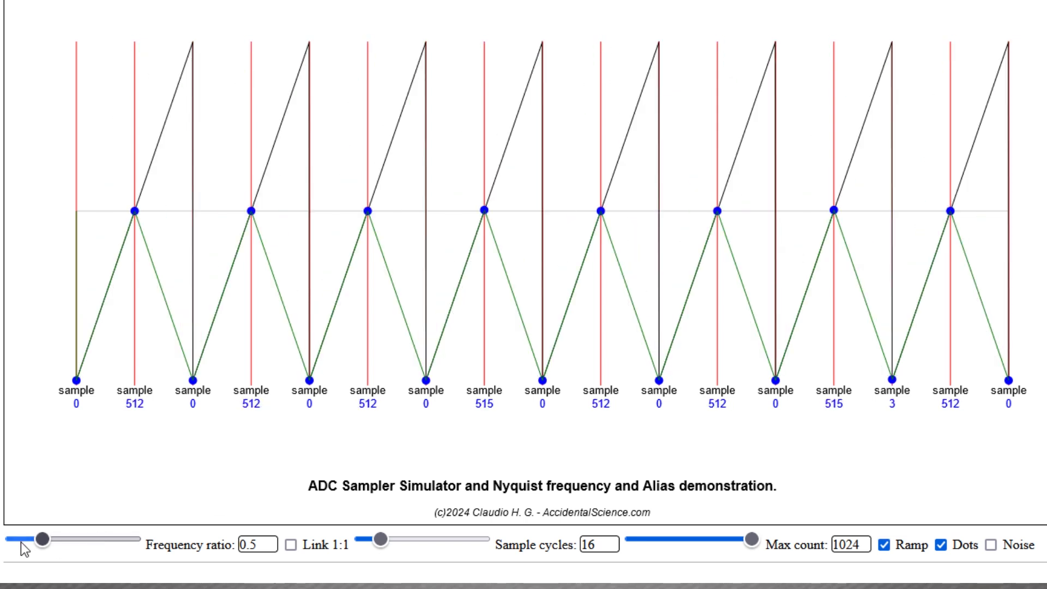
Drag the frequency ratio below 0.5 to about 0.03, toggling the input between ramp and sine.
left_click_drag(47, 546, 18, 546)
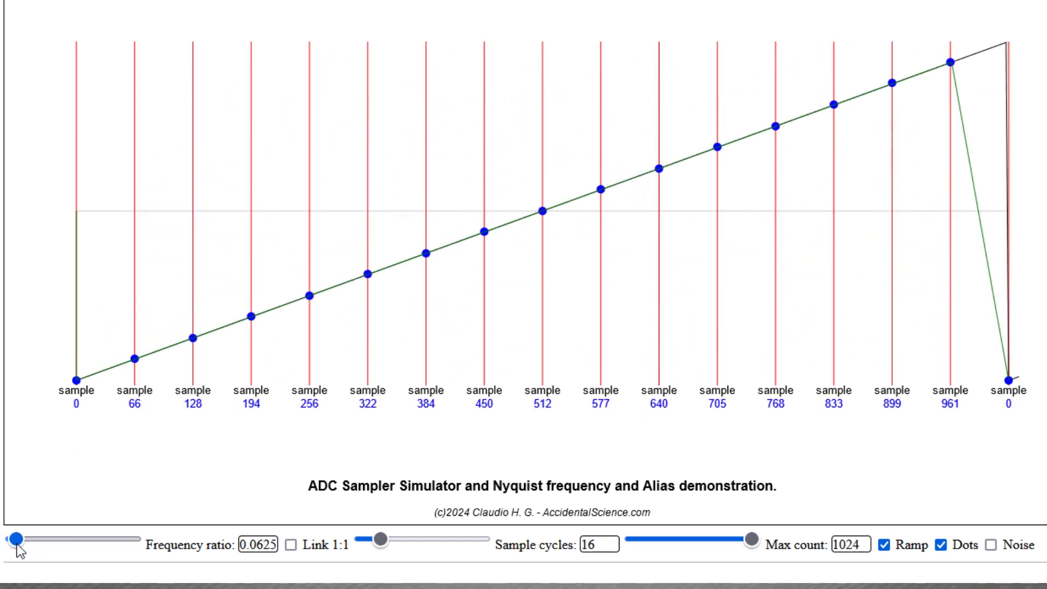
left_click_drag(17, 546, 55, 556)
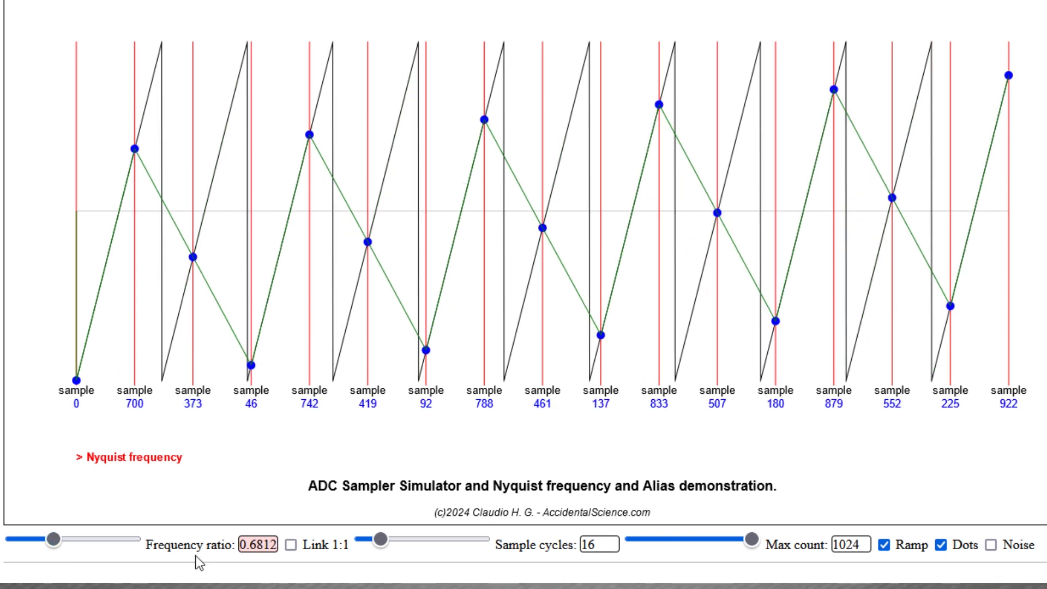
left_click(885, 545)
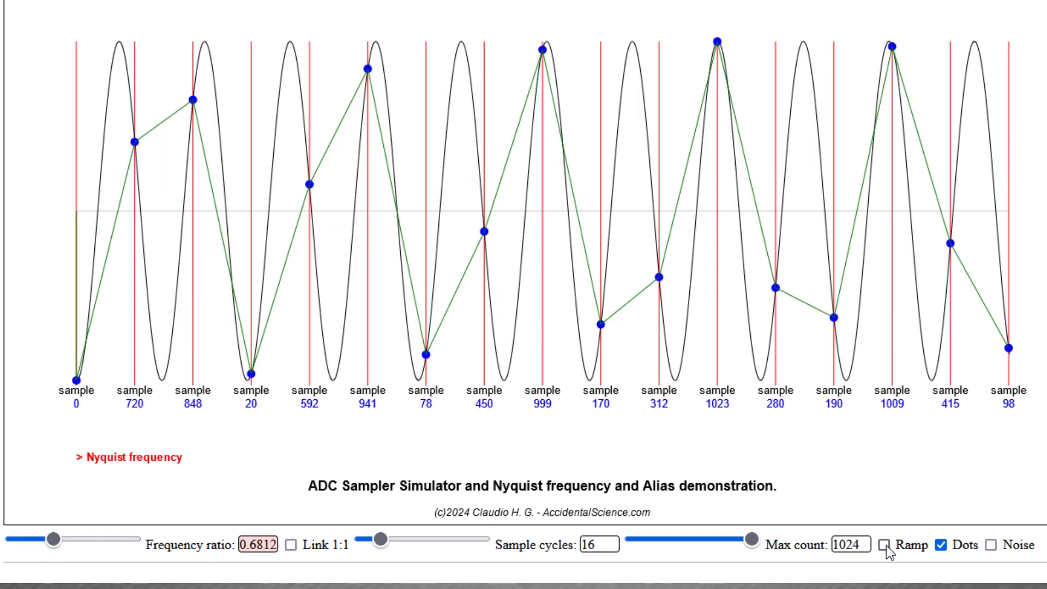
left_click(885, 545)
left_click(884, 546)
left_click(885, 545)
left_click(885, 546)
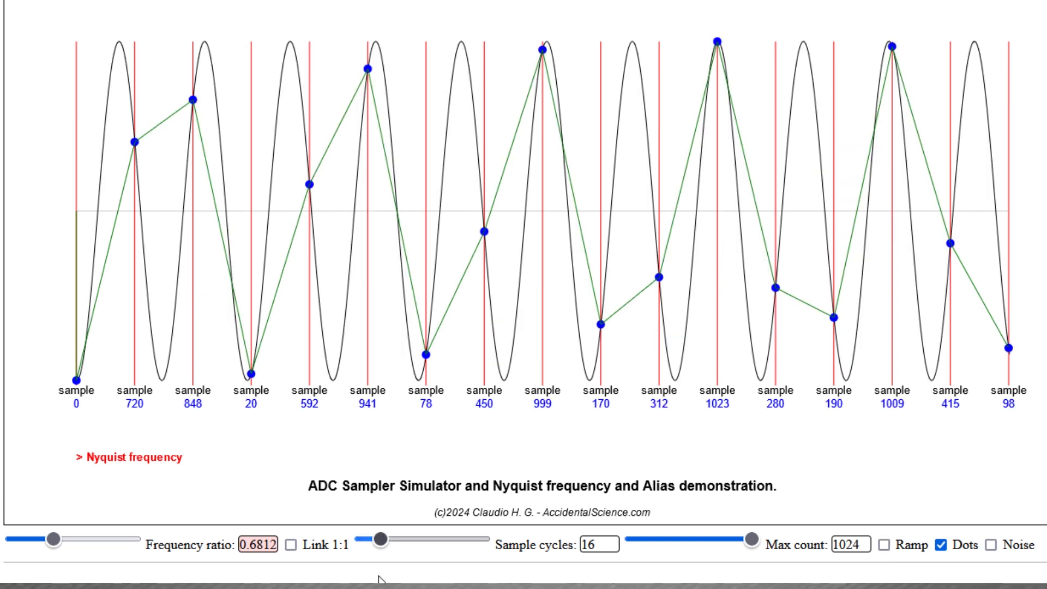
Bring the frequency ratio back to about 0.4875, toggling Ramp on and off repeatedly.
left_click_drag(54, 544, 42, 546)
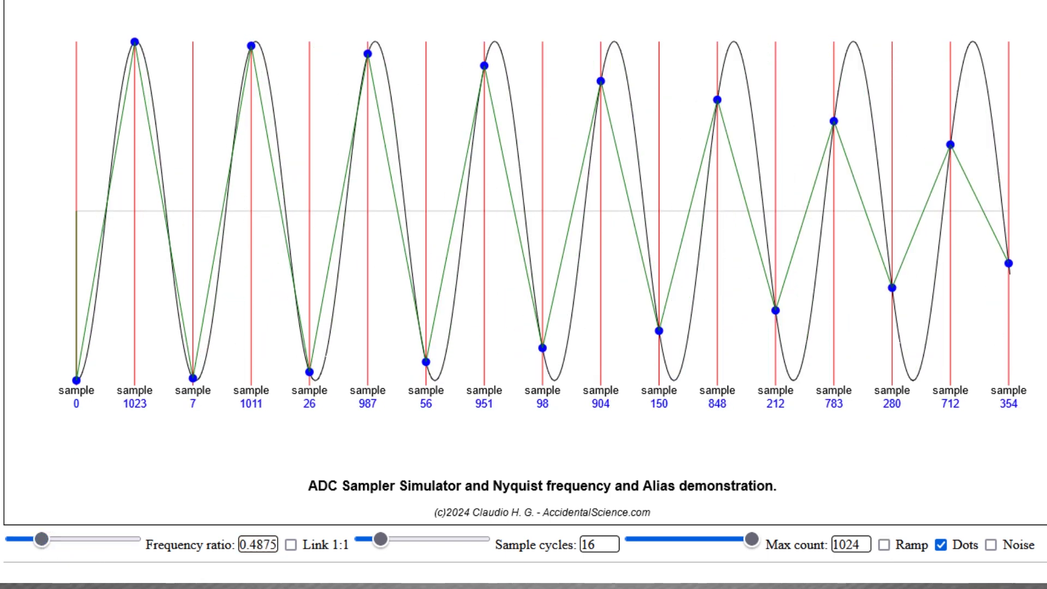
left_click(885, 545)
left_click(886, 546)
left_click(885, 545)
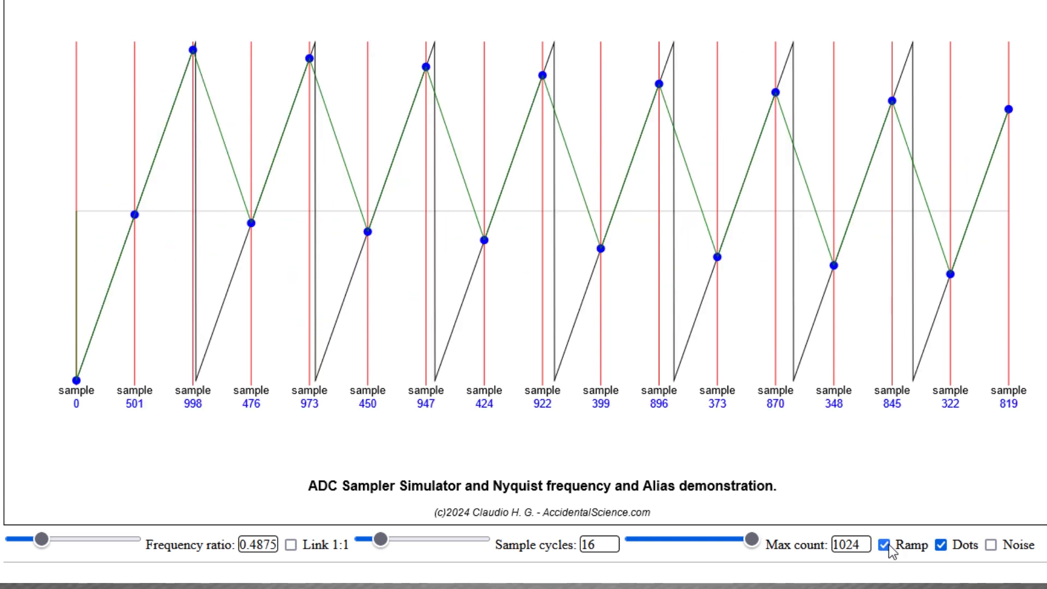
left_click(889, 545)
left_click(884, 545)
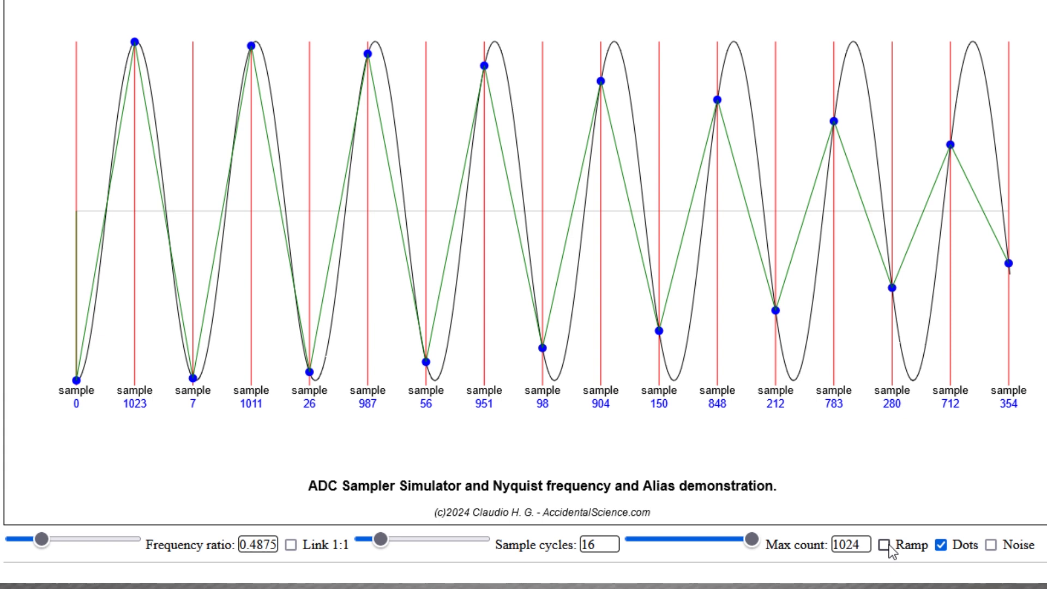
Uncheck Ramp so the input returns to a sine wave.
left_click(890, 545)
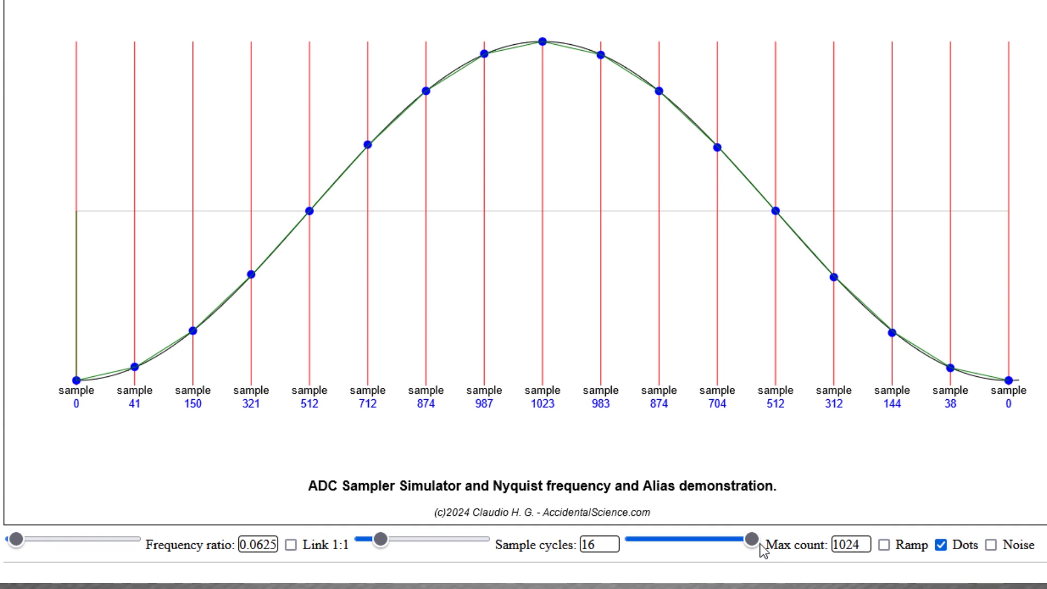
Drag Max count down to 16 and nudge the frequency ratio up two small steps.
left_click_drag(753, 540, 633, 540)
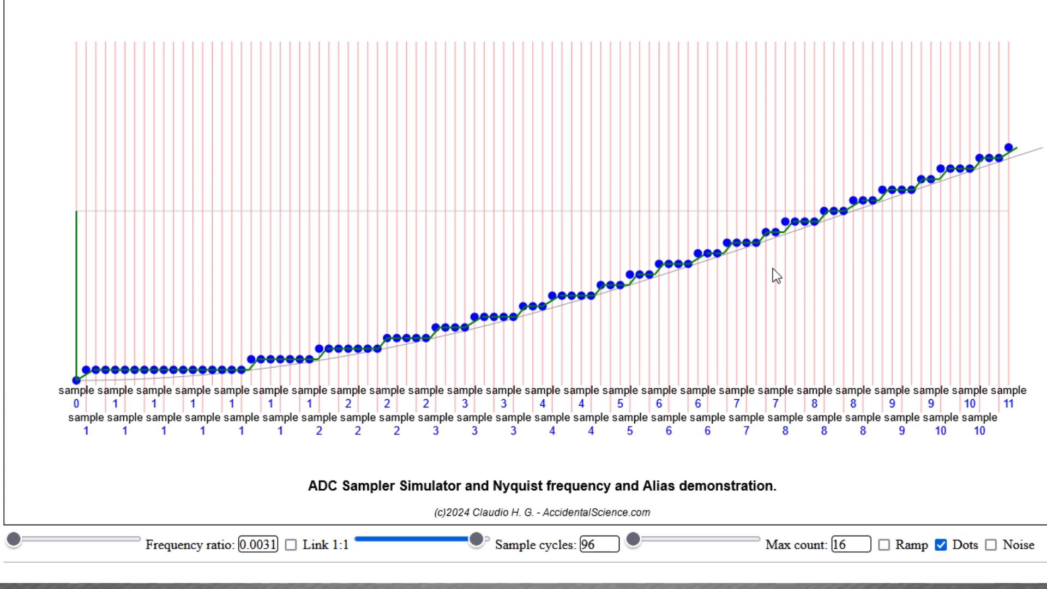
key("Right")
key("Right")
key("Right")
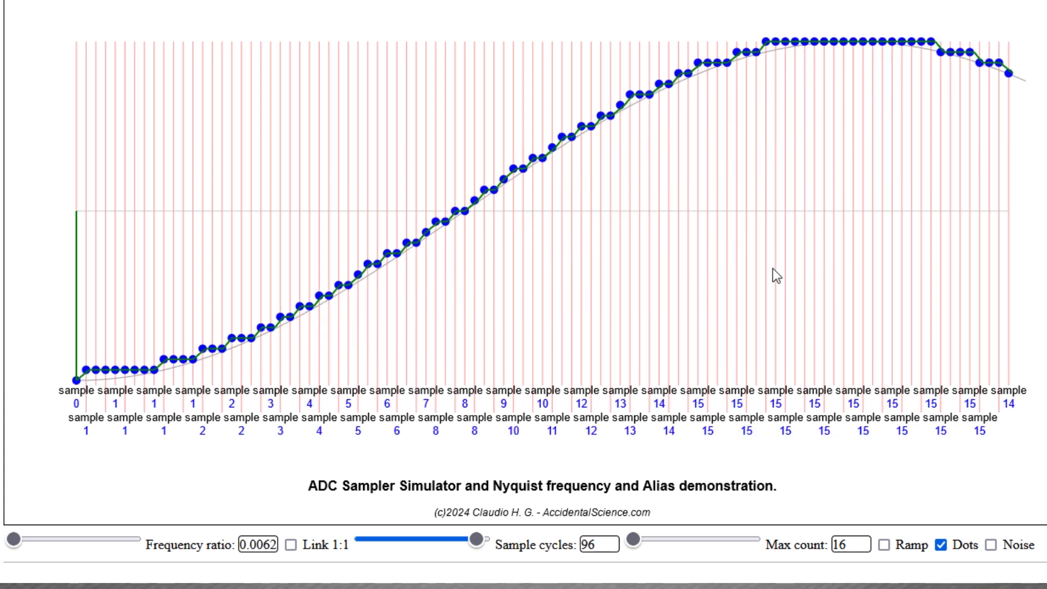
key("Right")
key("Right")
key("Right")
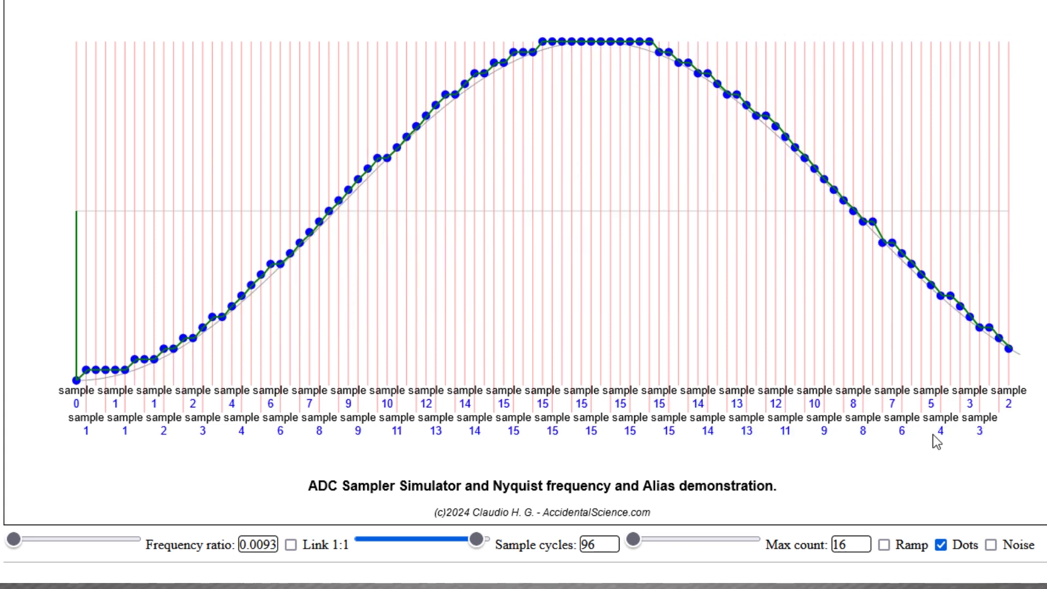
Turn on Noise so the 16-level quantized sine samples jitter.
left_click(991, 545)
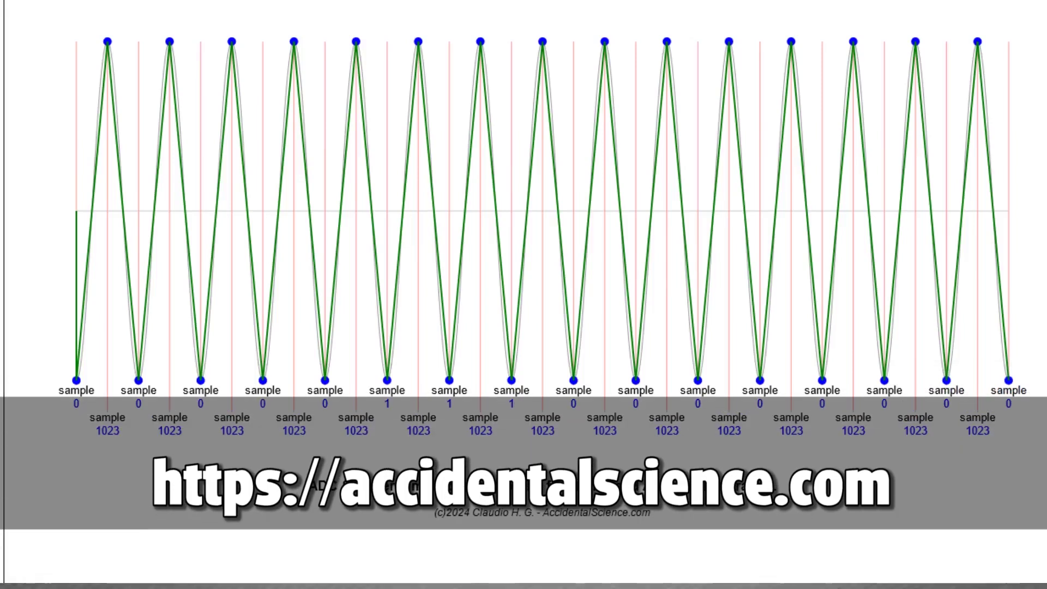
Scroll down to the Frequency ratio, Sample cycles, Max count controls and Description, then back up.
scroll(524, 294, "down", 6)
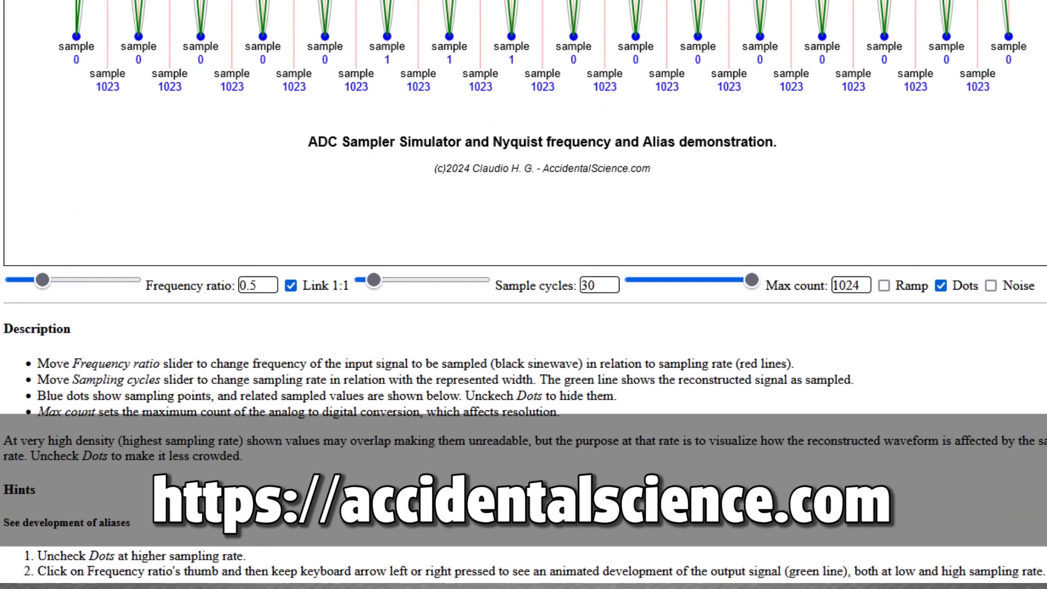
scroll(523, 295, "up", 1)
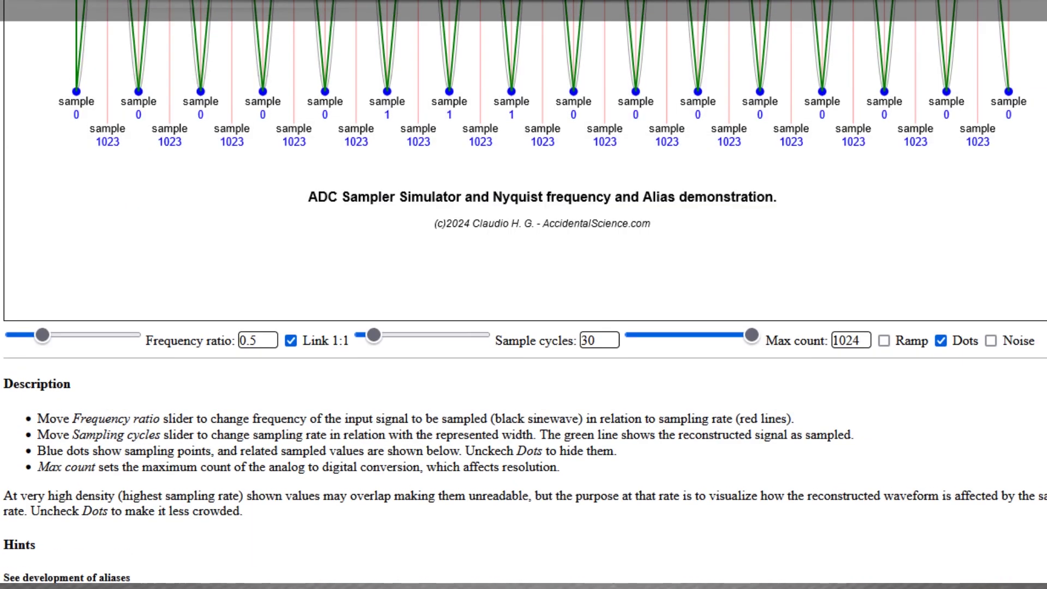